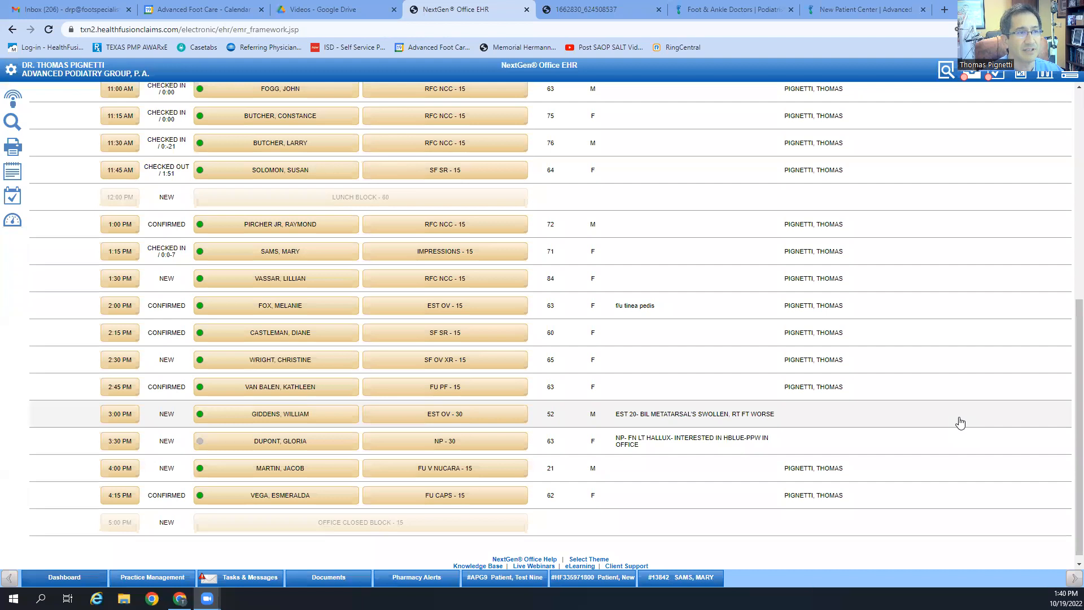
Step: Run a chart search with a suggested patient name from the sidebar Search
scroll(333, 322, "up", 6)
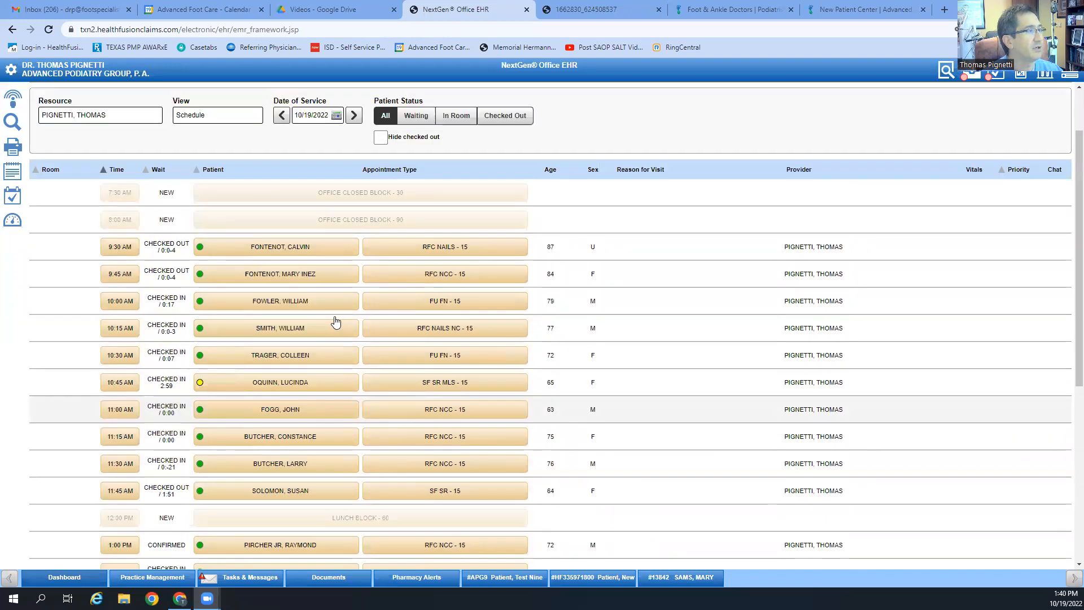
scroll(335, 322, "up", 2)
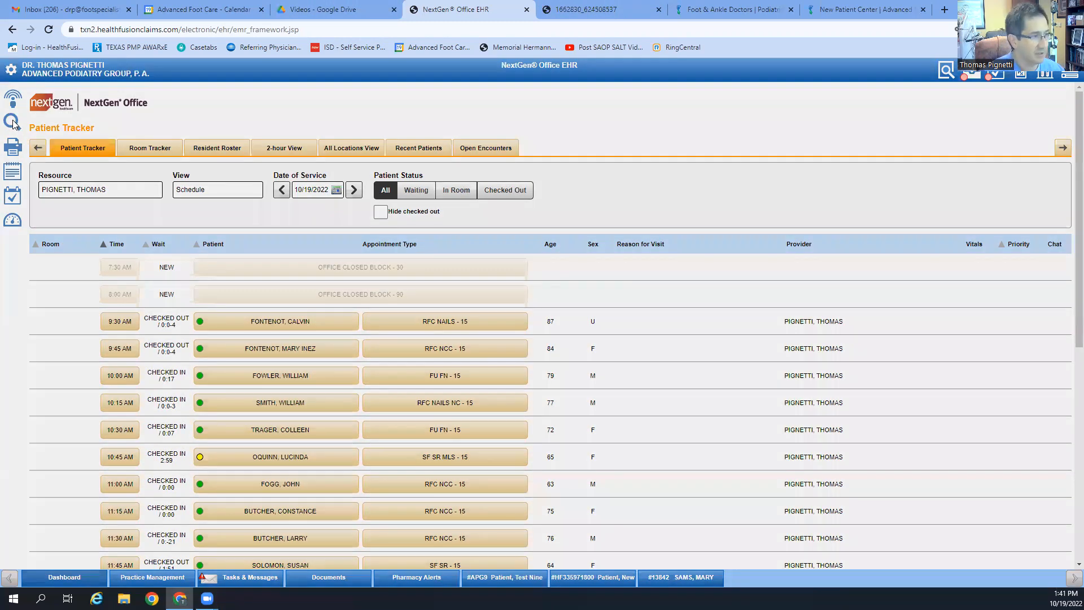
left_click(12, 122)
type("patient, n")
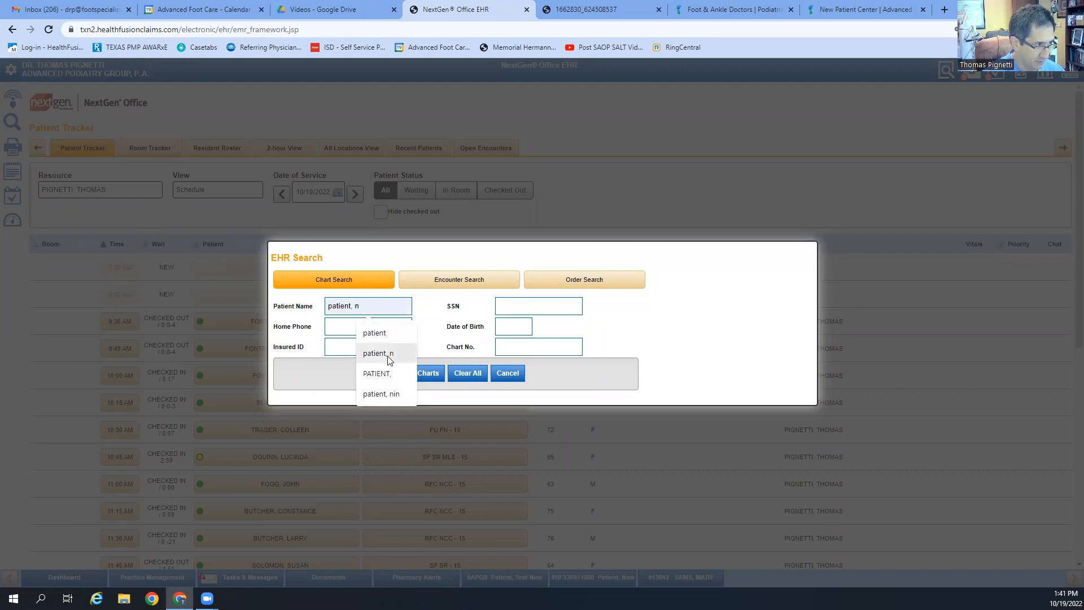
left_click(388, 356)
left_click(417, 373)
Step: Search charts for 'patient, tes' and open Patient, Test Nine's chart
left_click(12, 123)
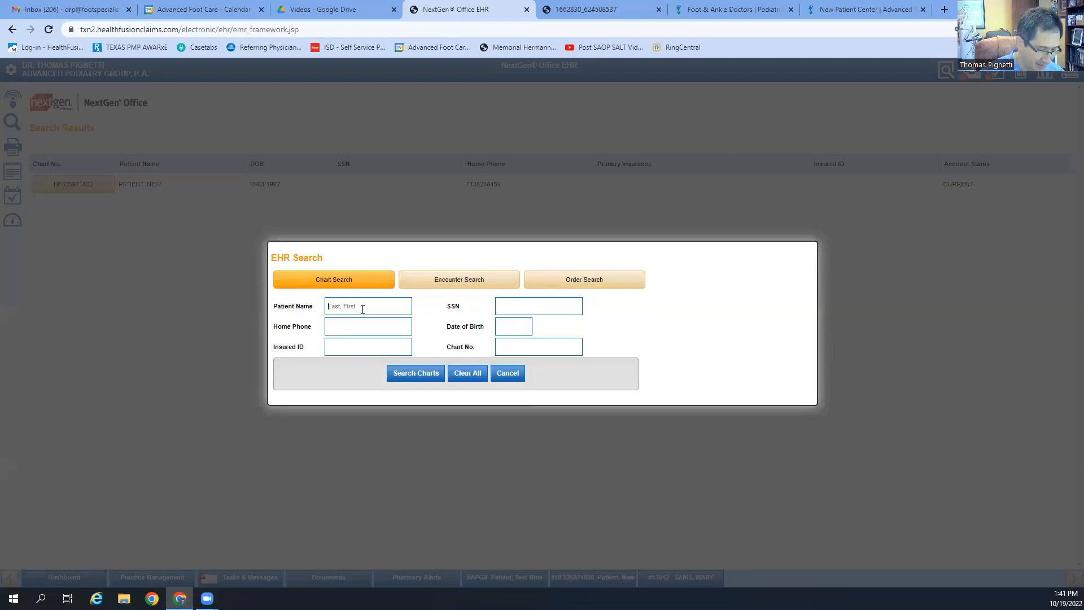
left_click(363, 309)
type("p")
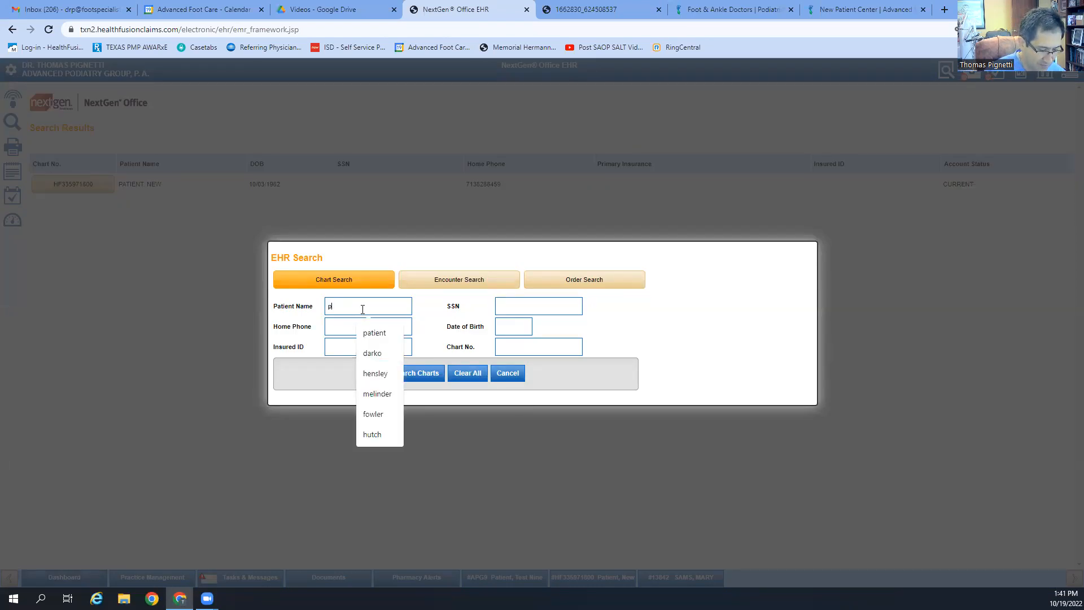
type("atient,")
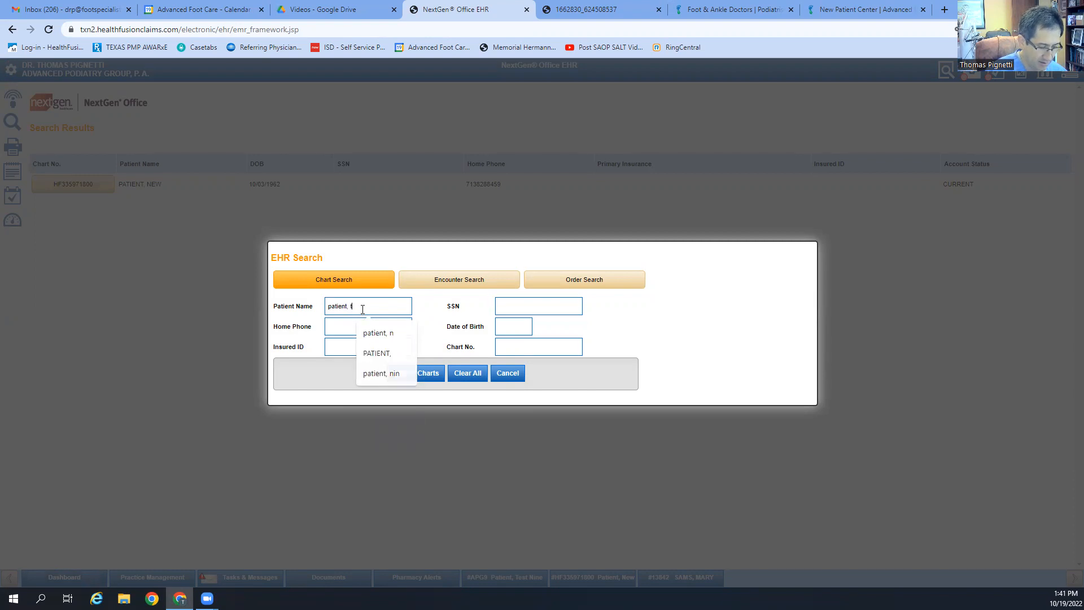
type(" test")
key("Return")
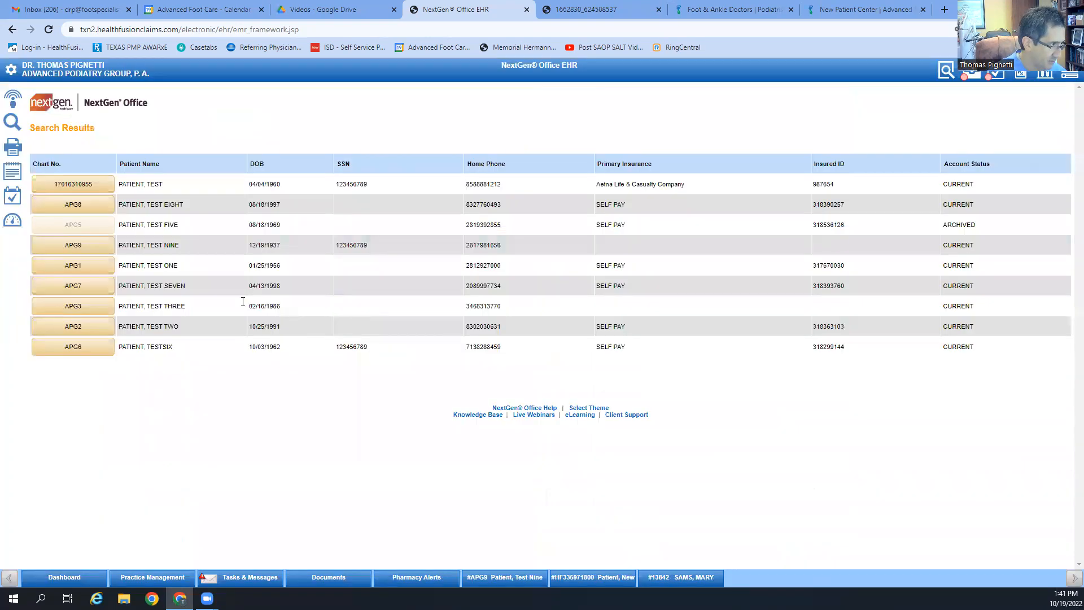
left_click(73, 245)
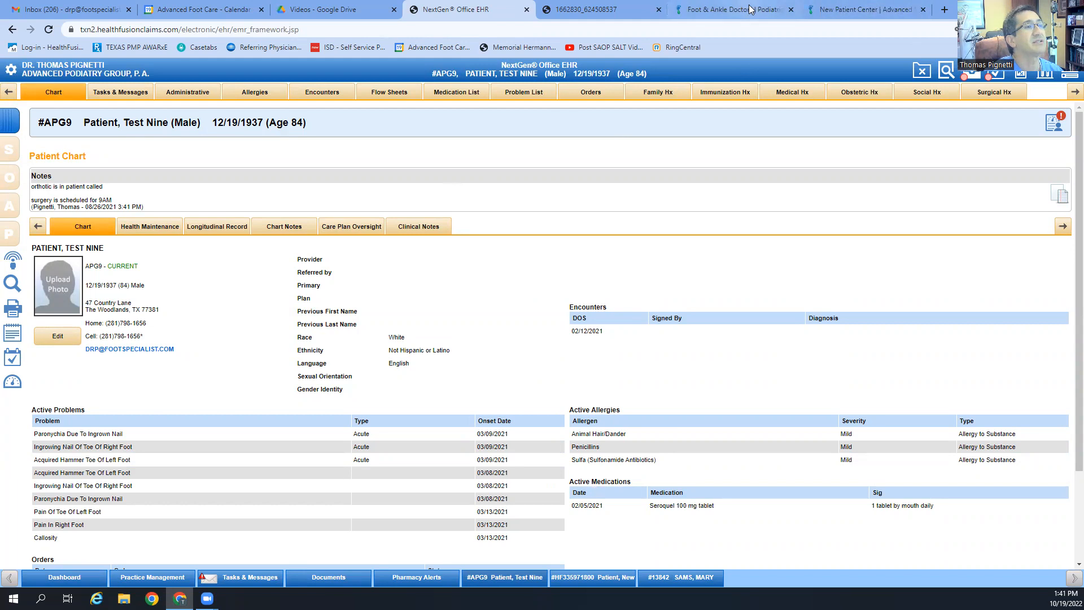
Step: Open the Chief Complaint Form from the practice website's Patient Forms page
left_click(922, 10)
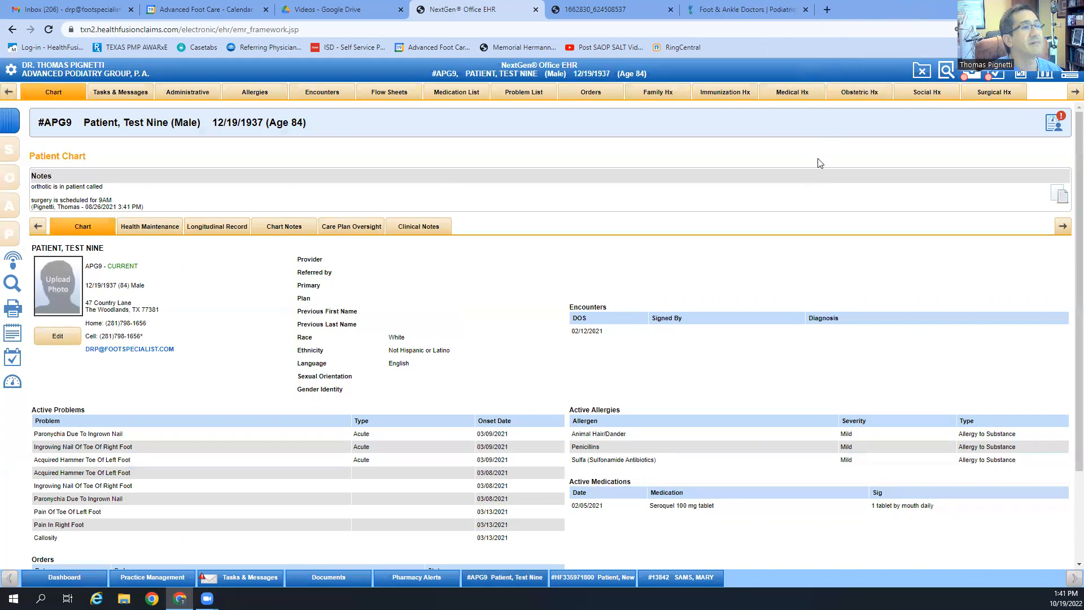
left_click(760, 10)
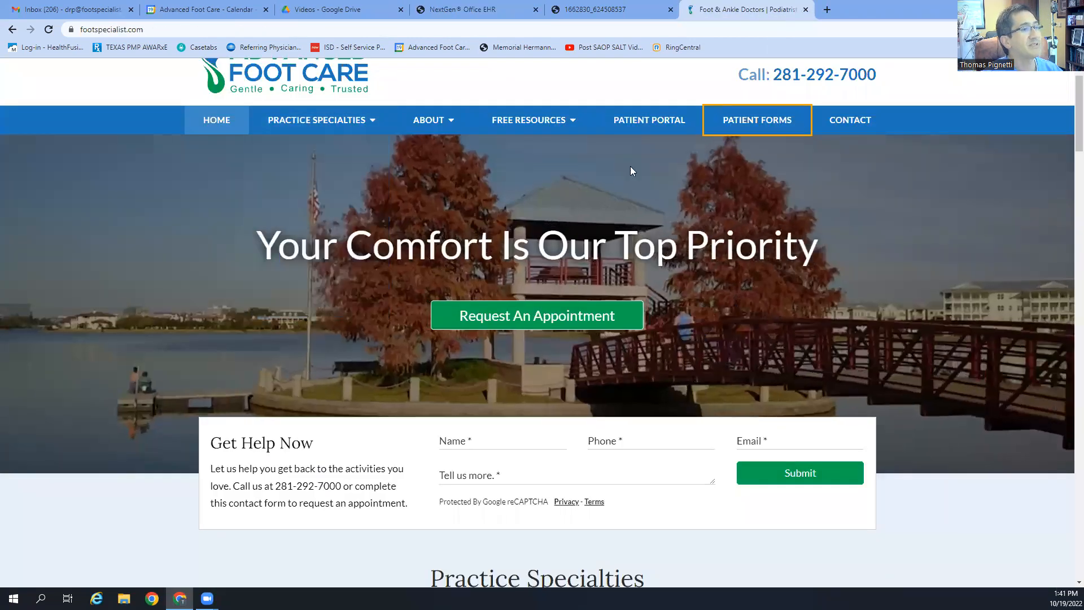
left_click(750, 121)
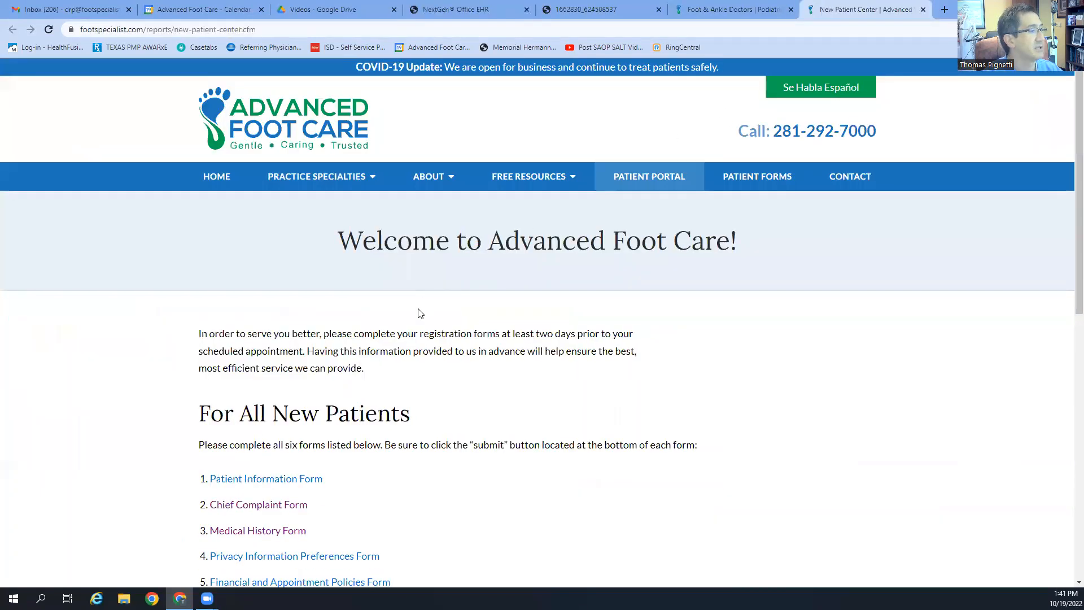
scroll(421, 302, "down", 2)
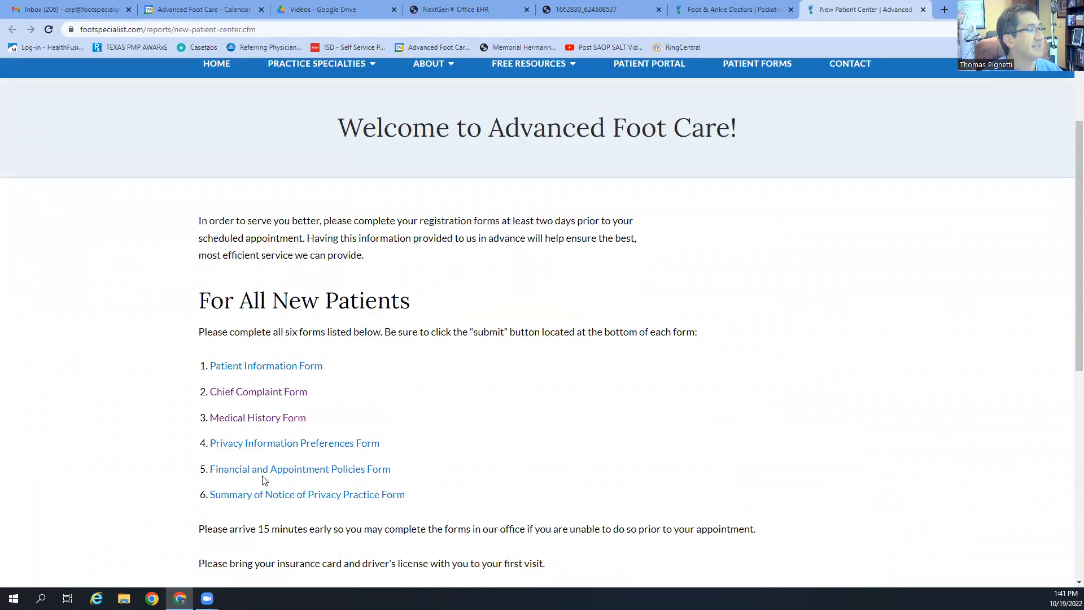
left_click(285, 391)
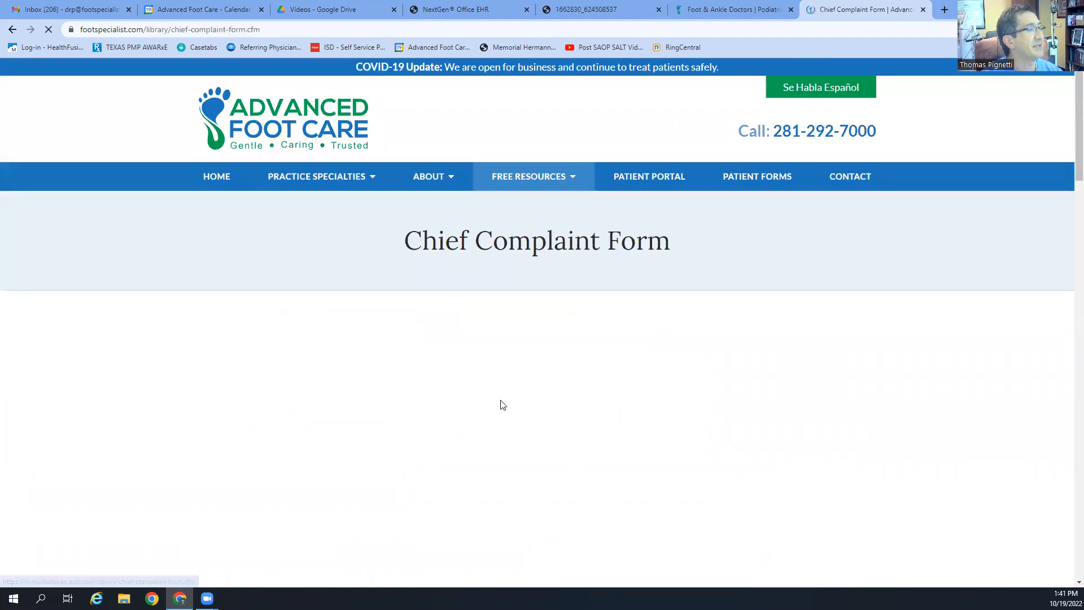
Step: Scroll through the blank Chief Complaint Form, then close its page
scroll(619, 431, "down", 5)
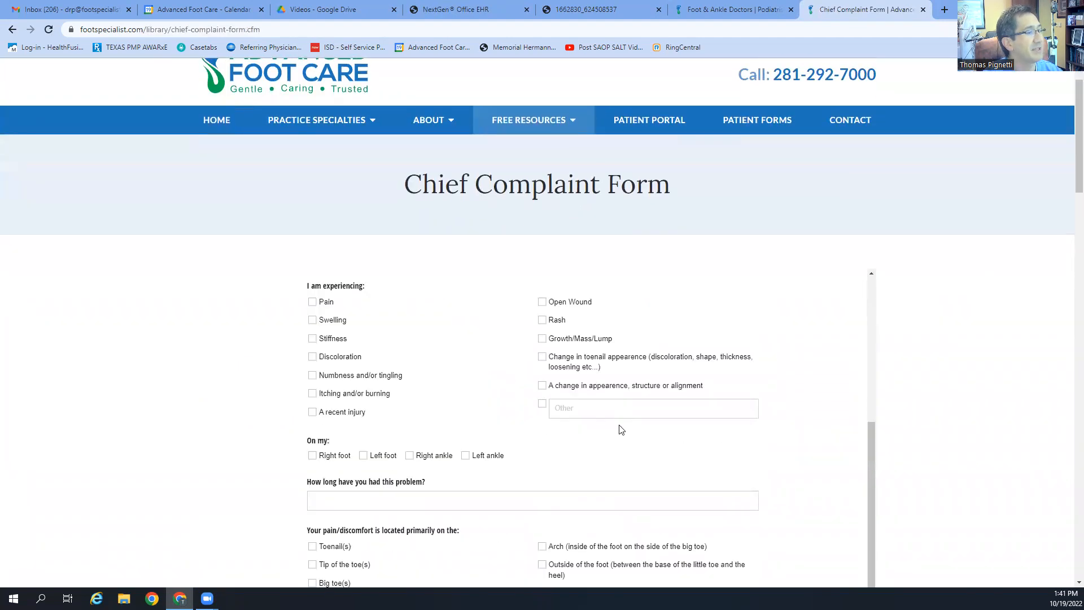
scroll(619, 443, "up", 5)
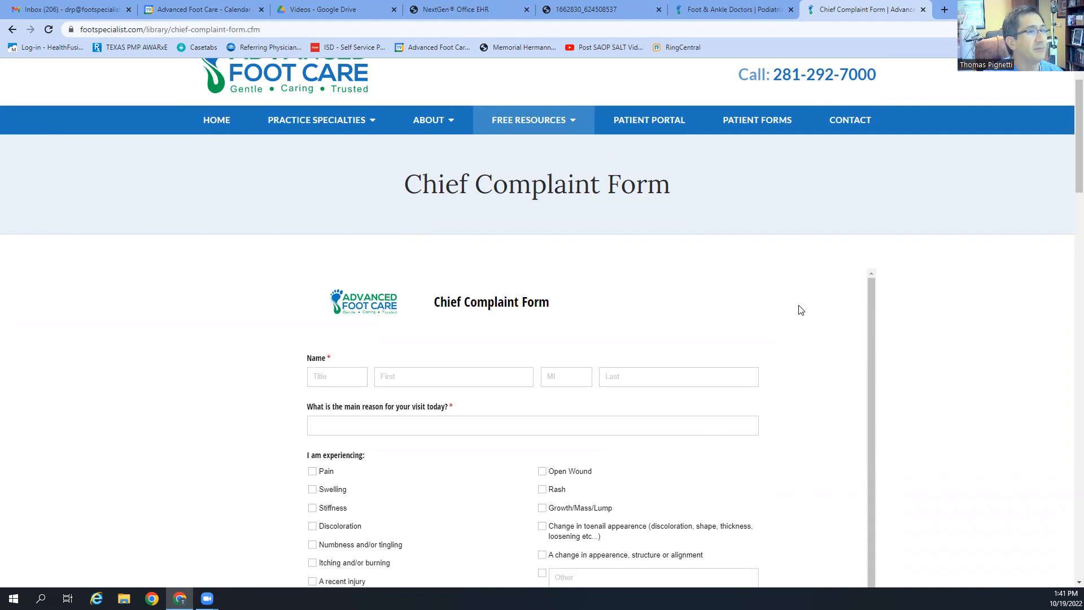
left_click(922, 10)
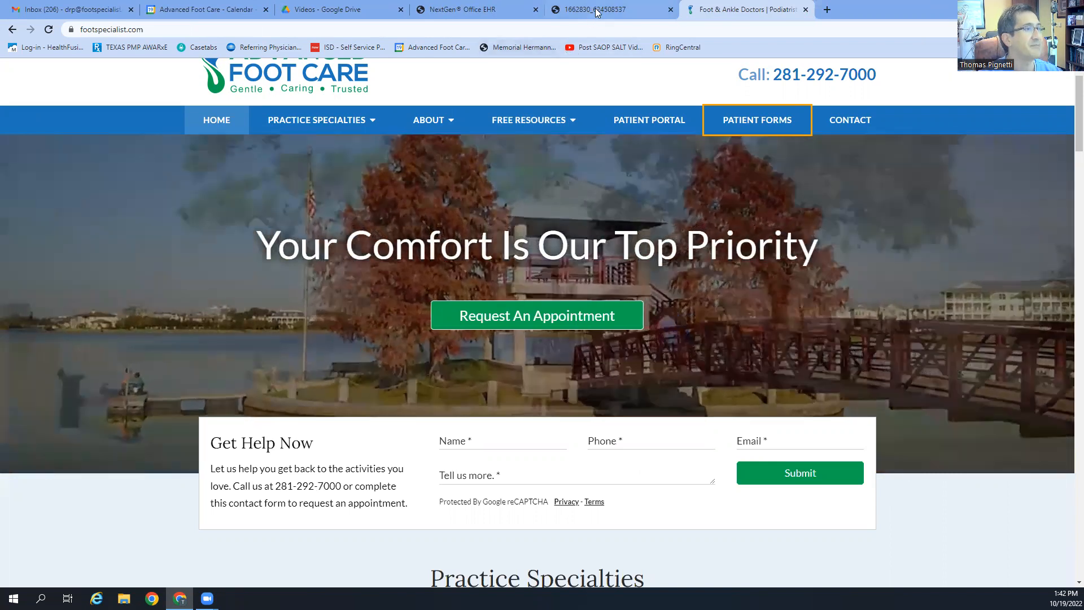
Step: Read both pages of the intake PDF, noting pain rated 8 mornings and 6 by day's end
left_click(570, 10)
scroll(586, 344, "up", 10)
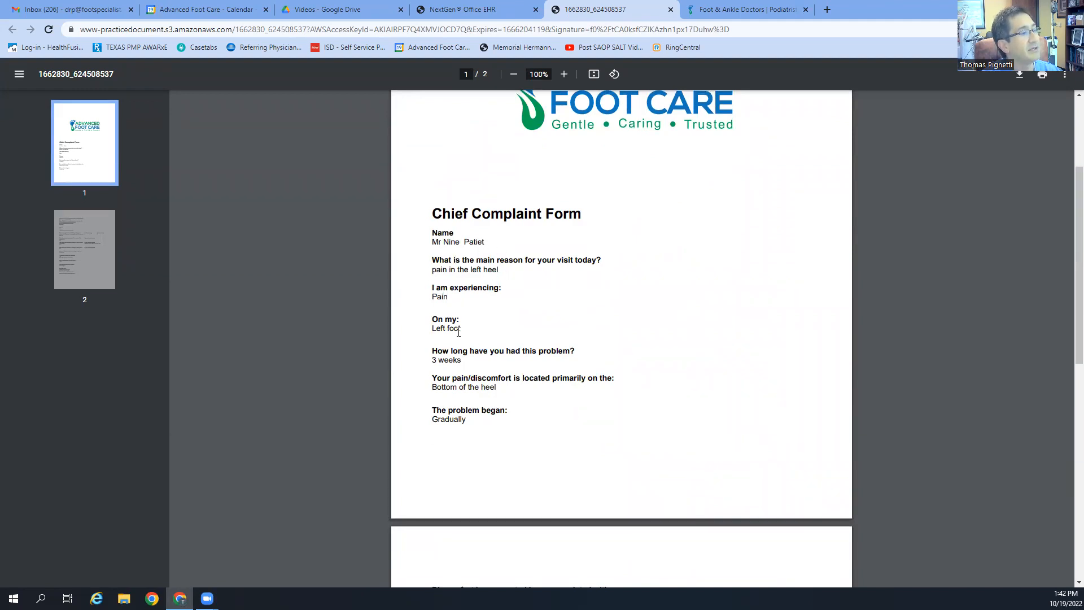
scroll(461, 319, "down", 1)
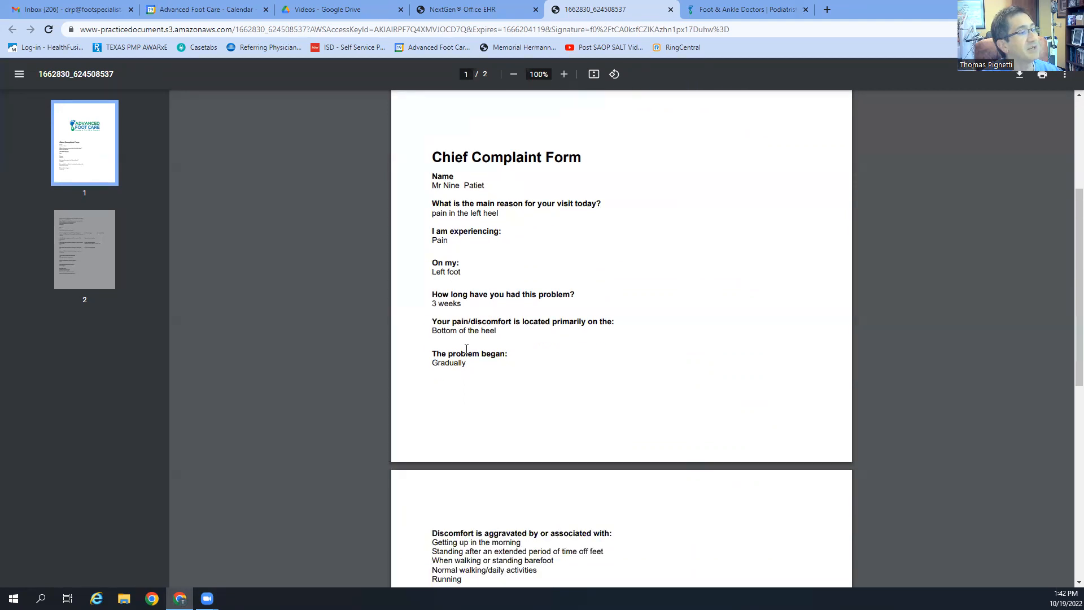
scroll(490, 367, "down", 4)
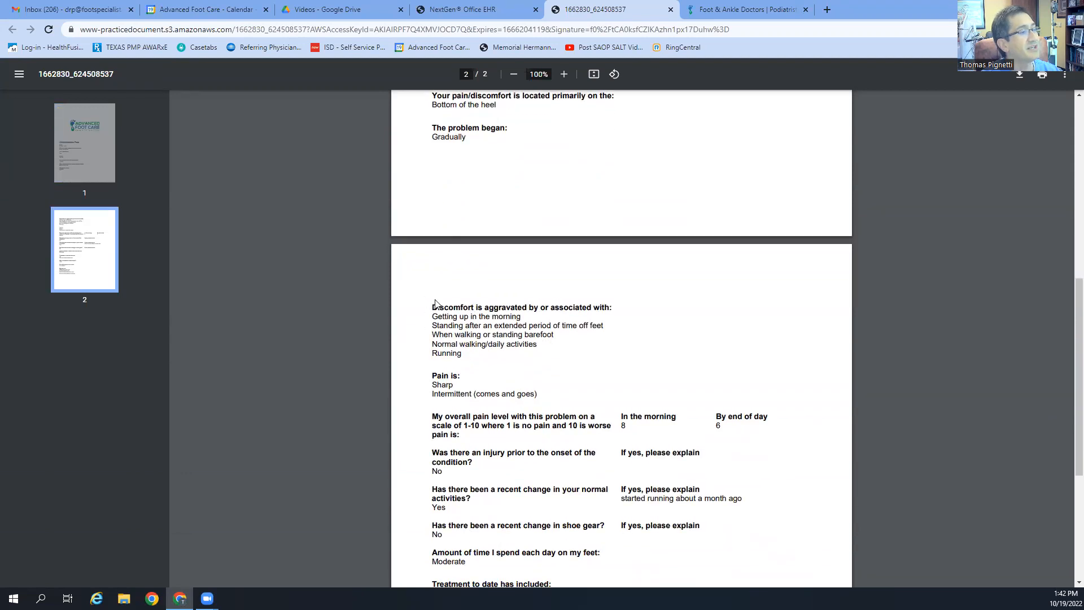
scroll(487, 360, "down", 1)
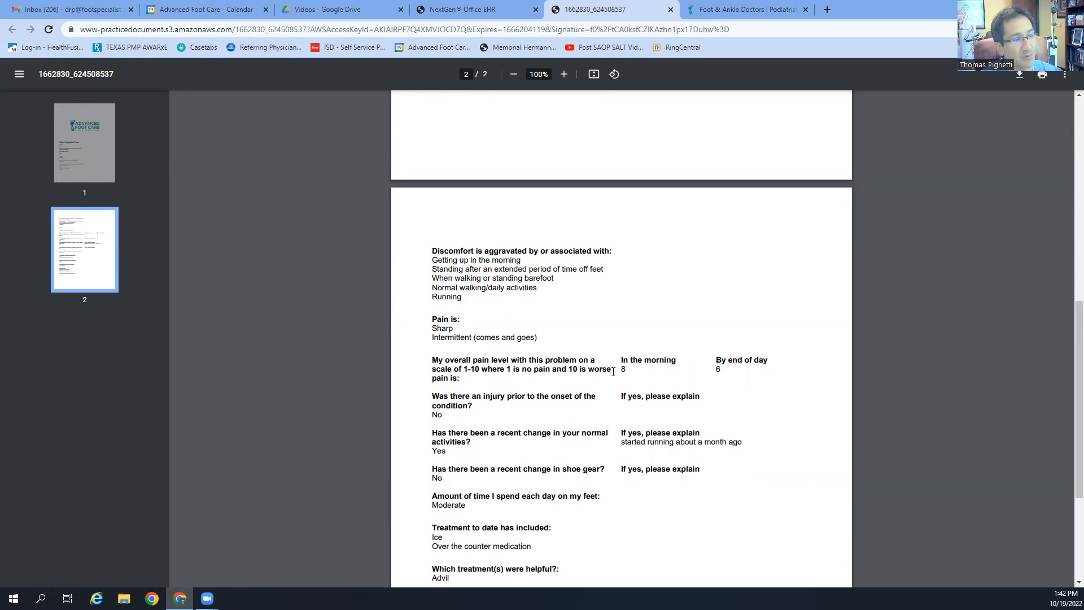
scroll(441, 402, "down", 2)
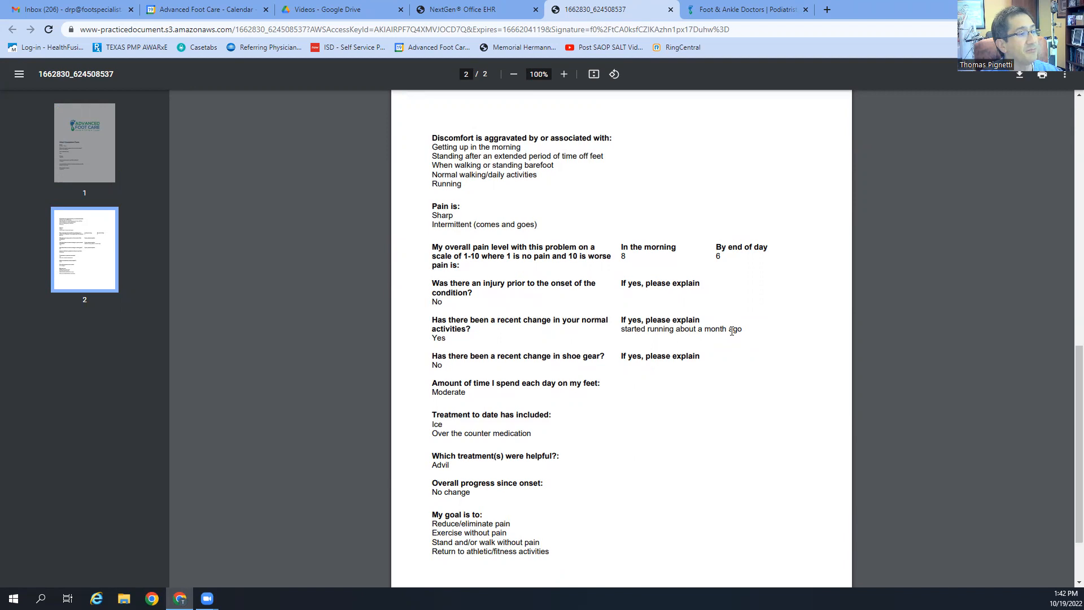
scroll(731, 331, "down", 1)
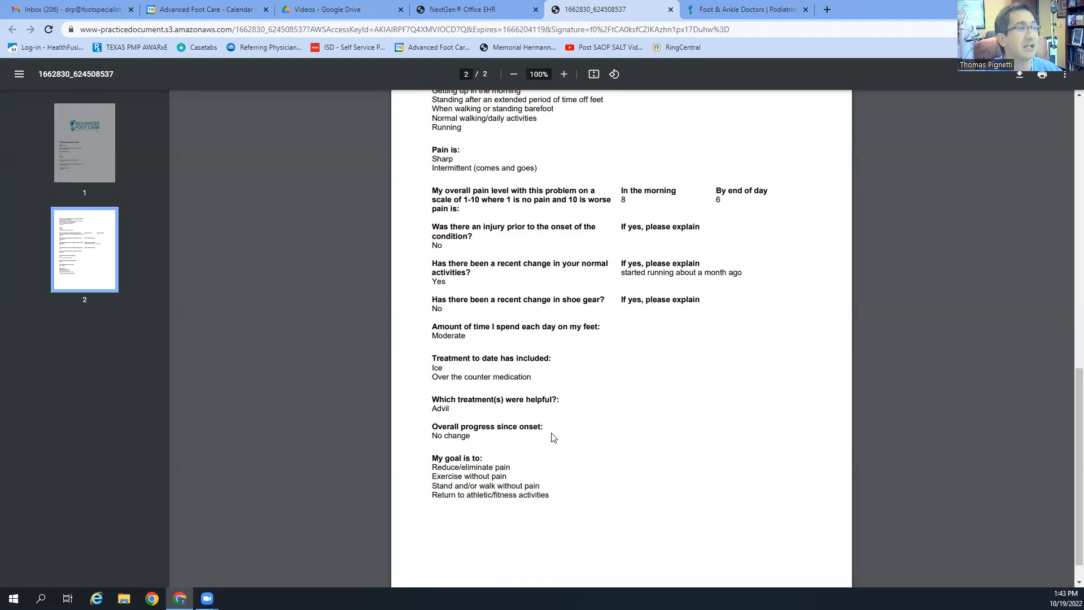
Step: Return to the EHR's patient tracker schedule
left_click(491, 9)
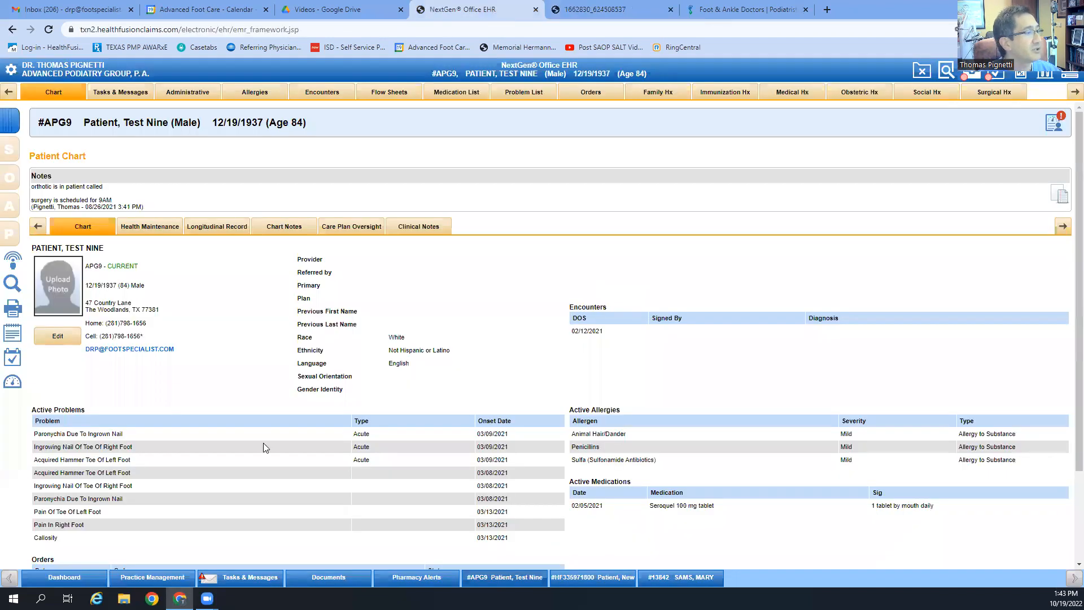
left_click(65, 577)
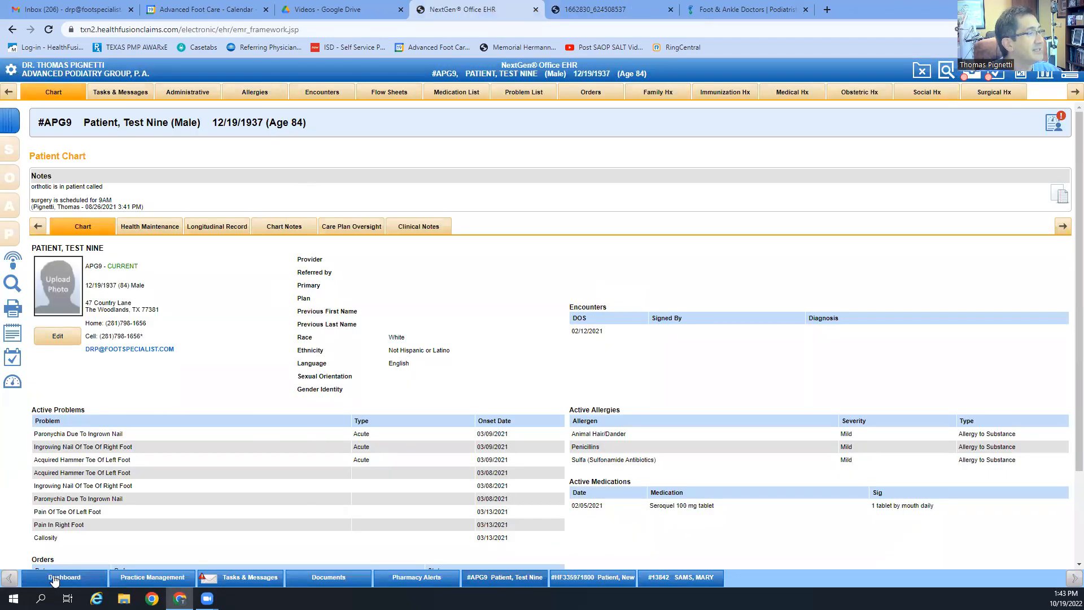
scroll(109, 321, "down", 2)
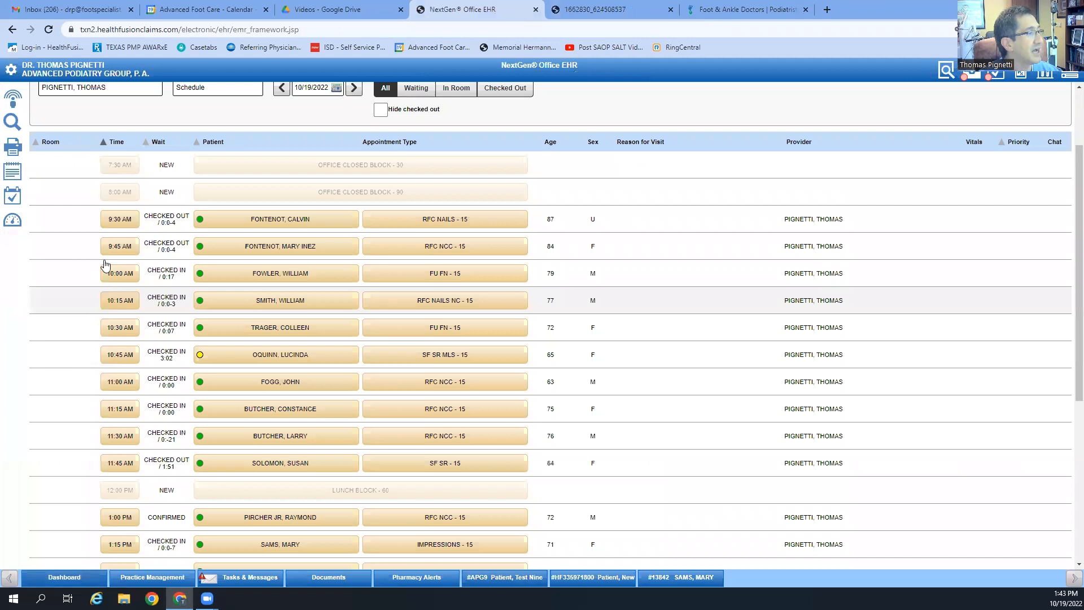
scroll(123, 275, "up", 2)
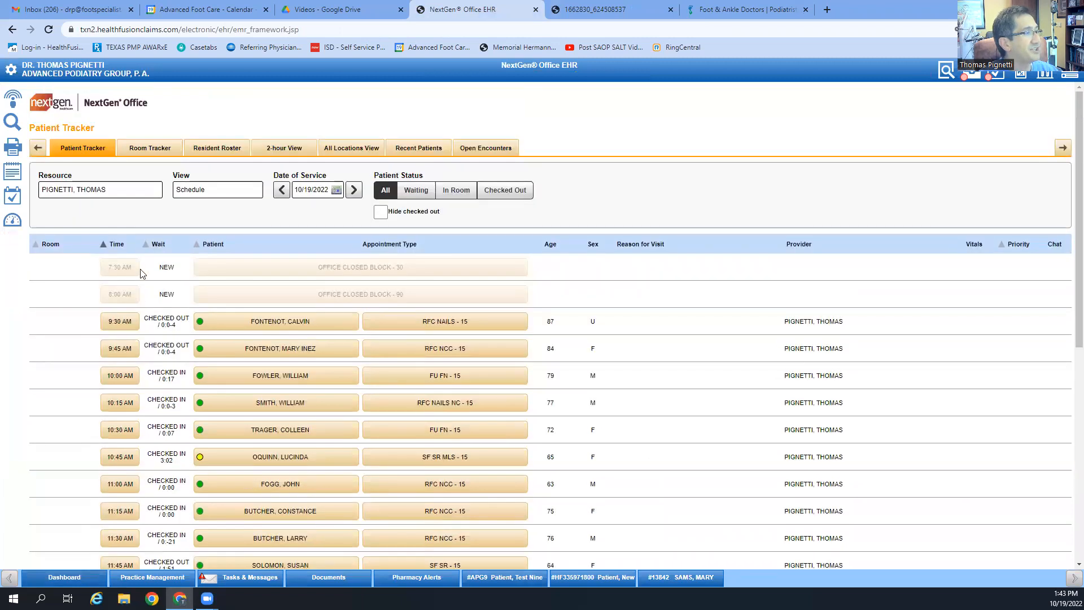
Step: Search charts for the test patients, open Test Nine's chart and list its encounters
left_click(13, 122)
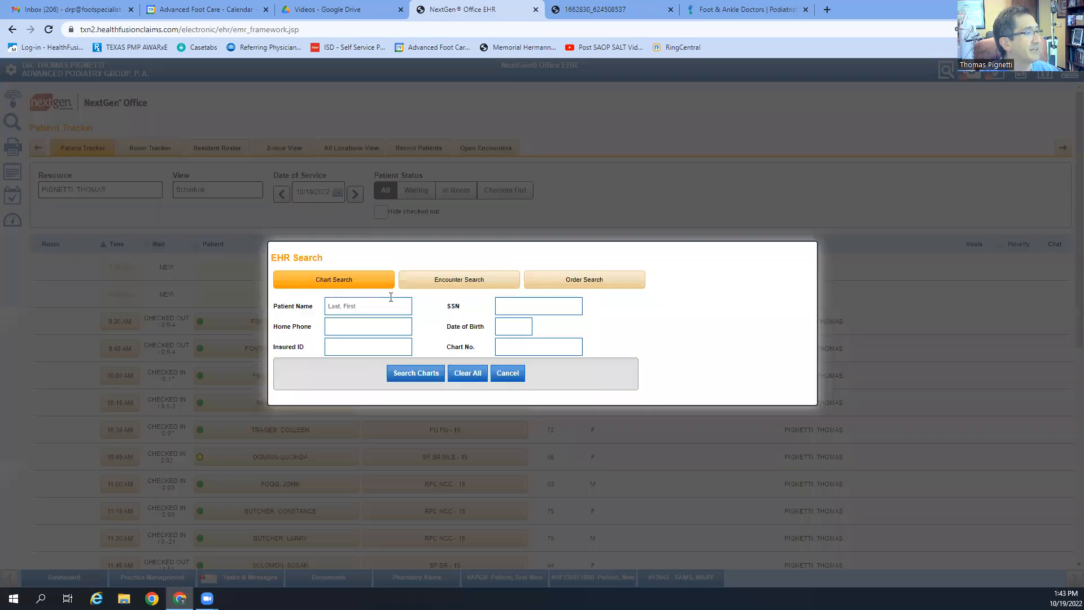
left_click(365, 303)
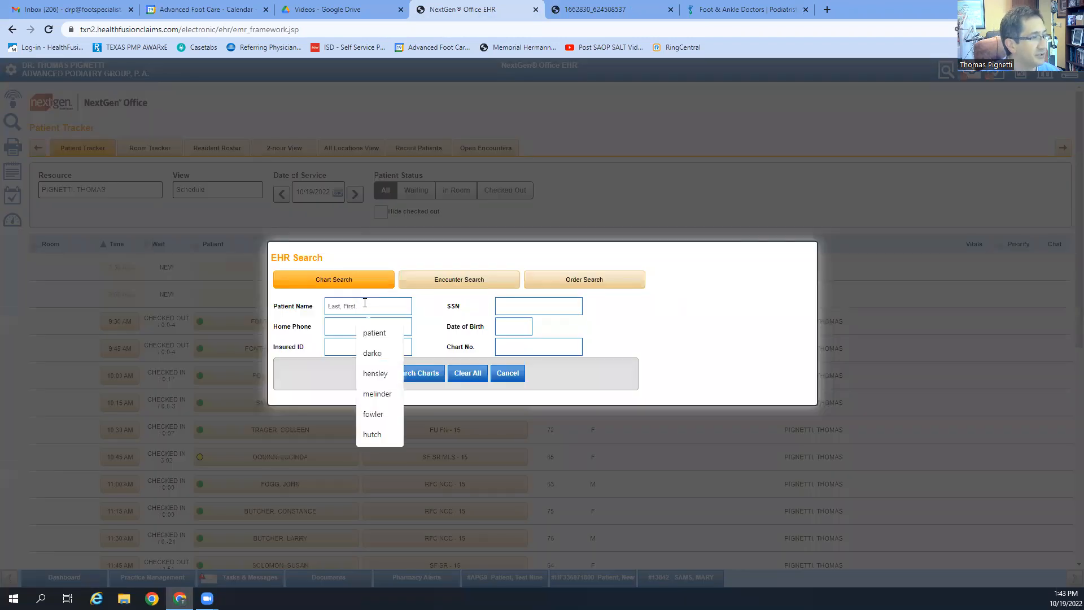
left_click(375, 332)
left_click(405, 374)
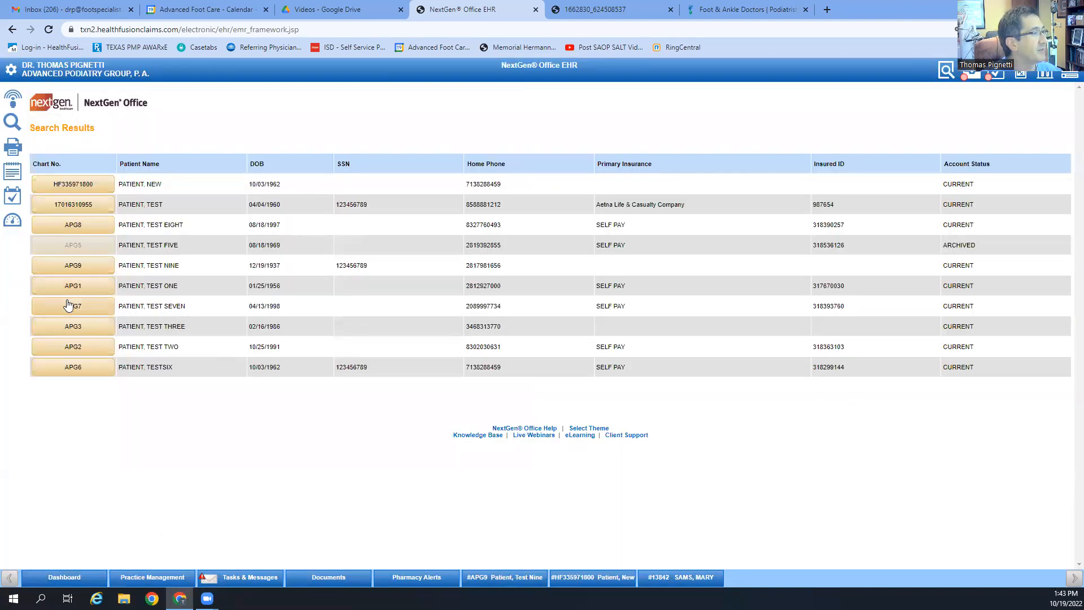
left_click(71, 267)
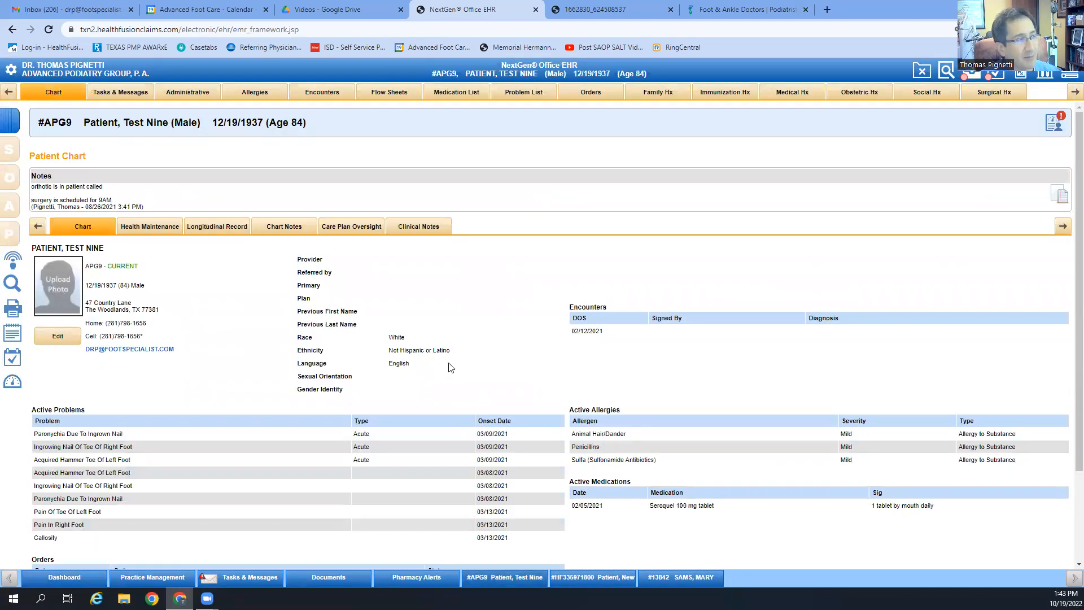
left_click(320, 93)
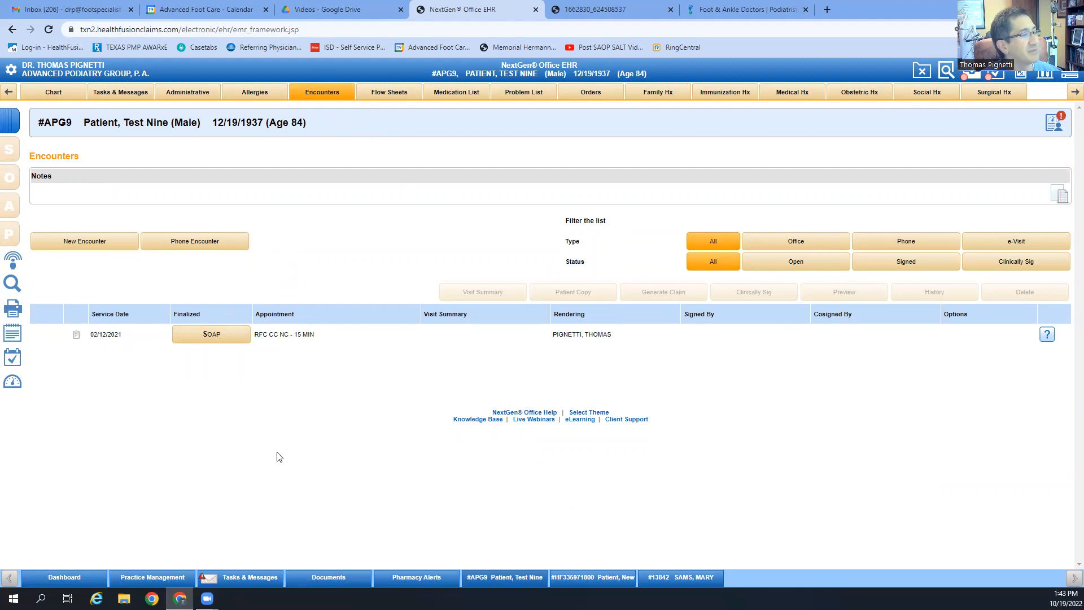
Step: Open the 02/12/2021 SOAP note and start the APG *Musculoskeletal NEW form
left_click(224, 341)
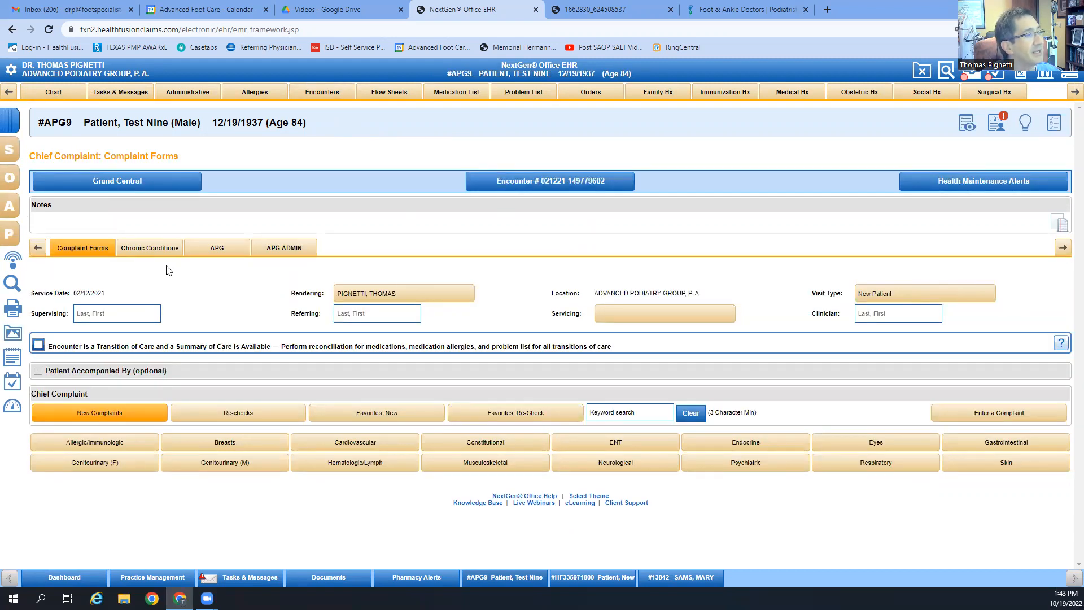
left_click(226, 251)
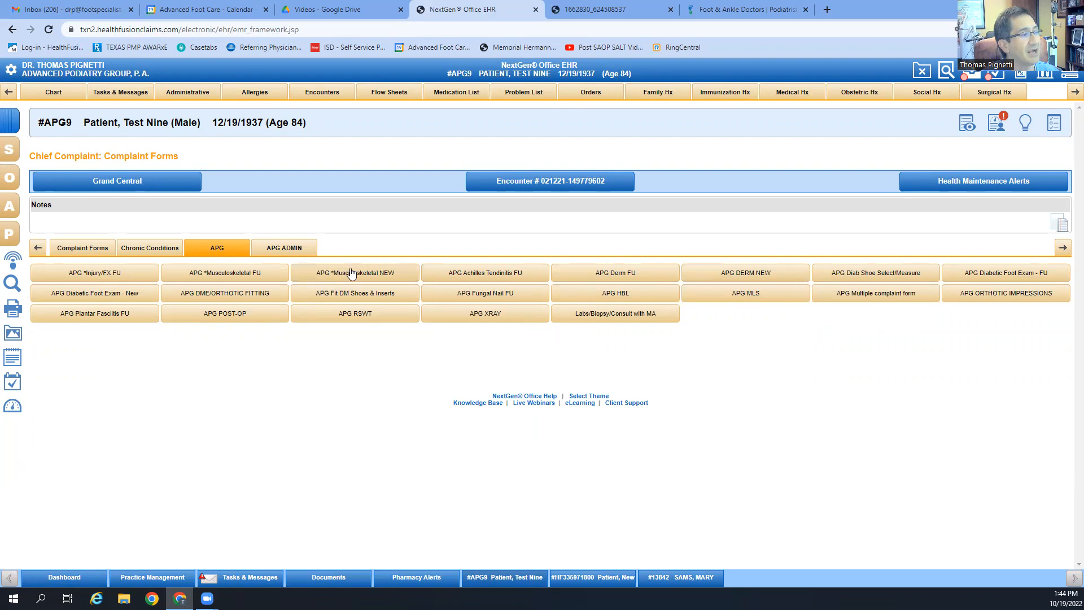
left_click(345, 276)
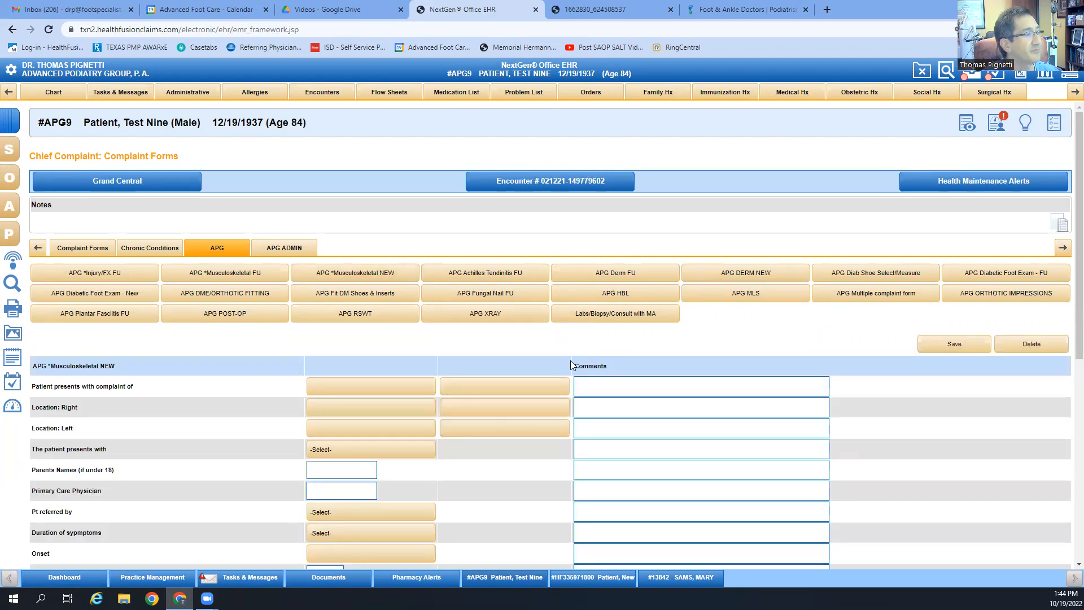
Step: Record the complaint as pain to the bottom of the heel, adding no second complaint
scroll(346, 336, "down", 3)
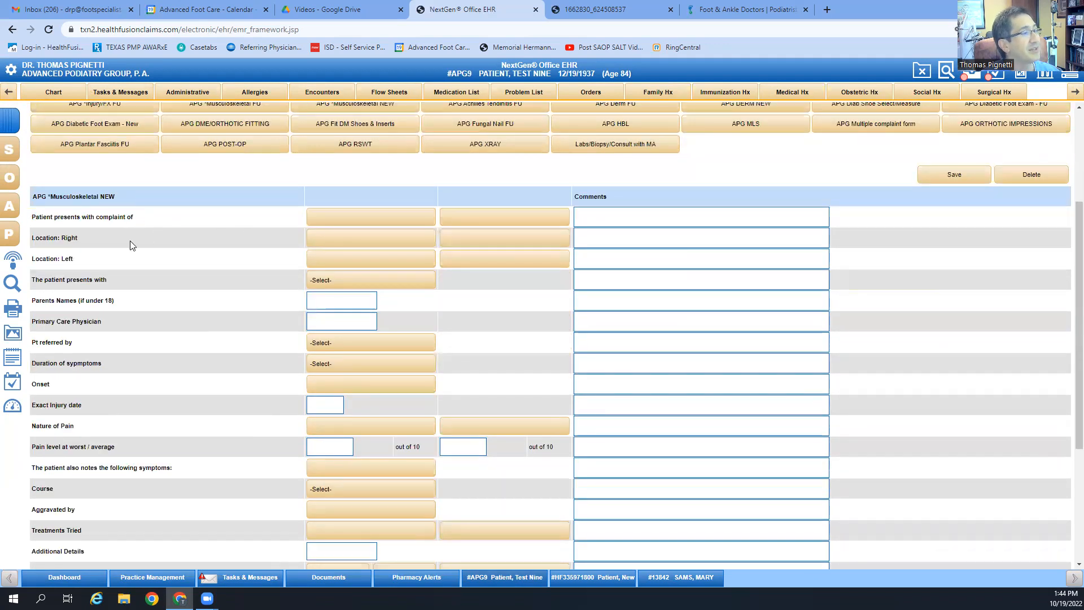
left_click(384, 216)
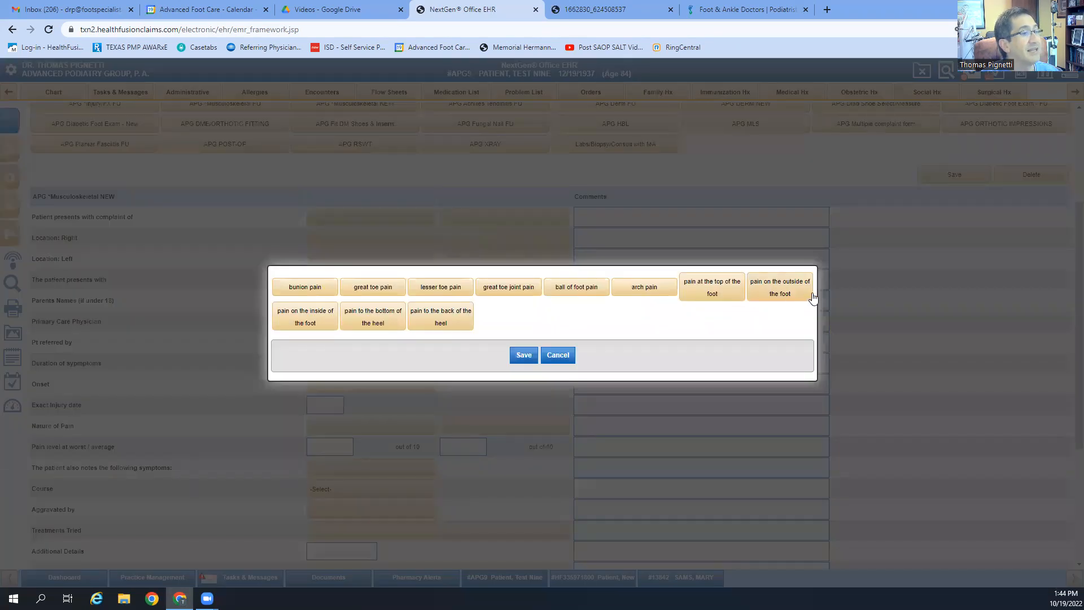
left_click(374, 327)
left_click(522, 357)
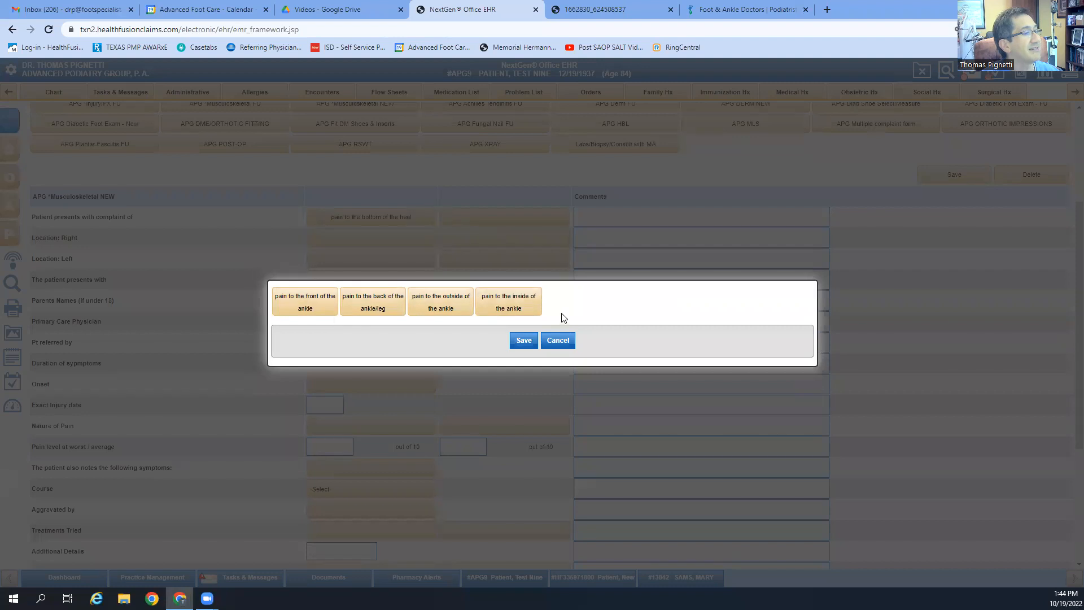
left_click(558, 339)
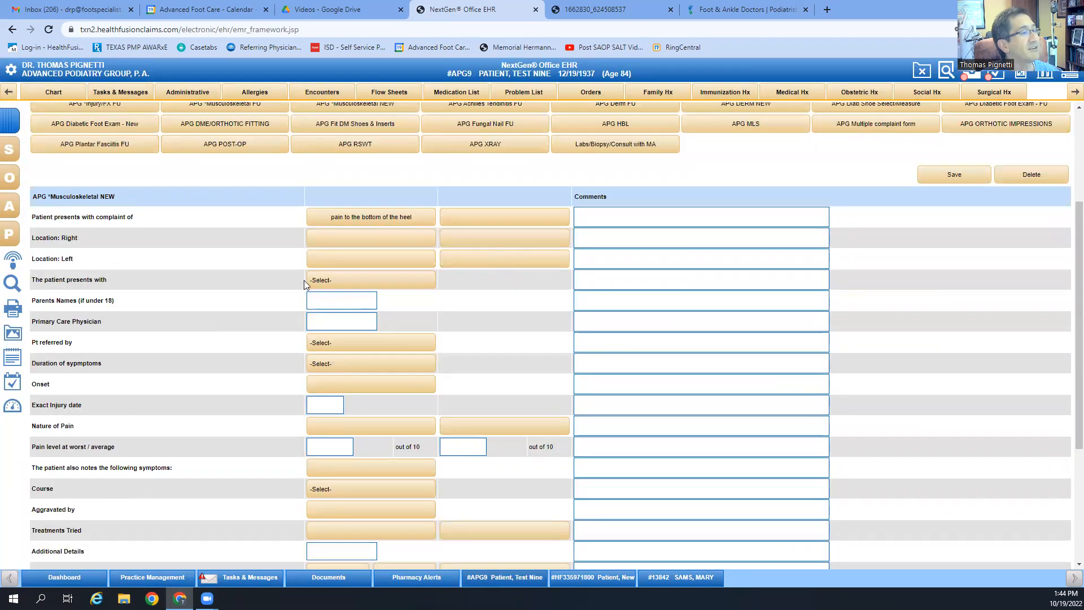
Step: Set Heel as the left-side location, leaving Presents with unchanged, and view referral options
left_click(380, 259)
left_click(644, 292)
left_click(524, 350)
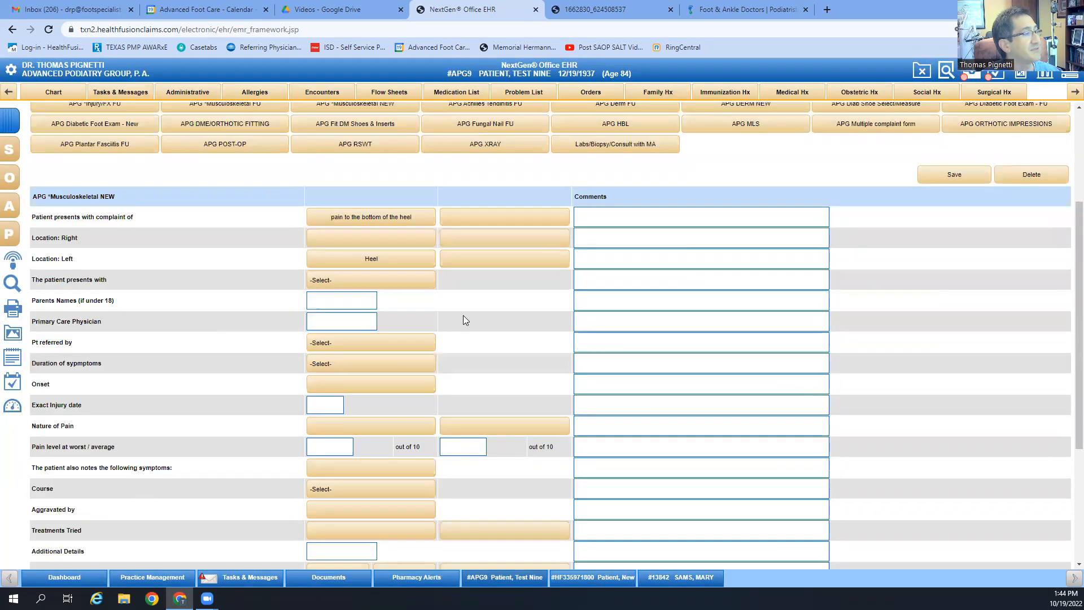
left_click(411, 286)
left_click(412, 287)
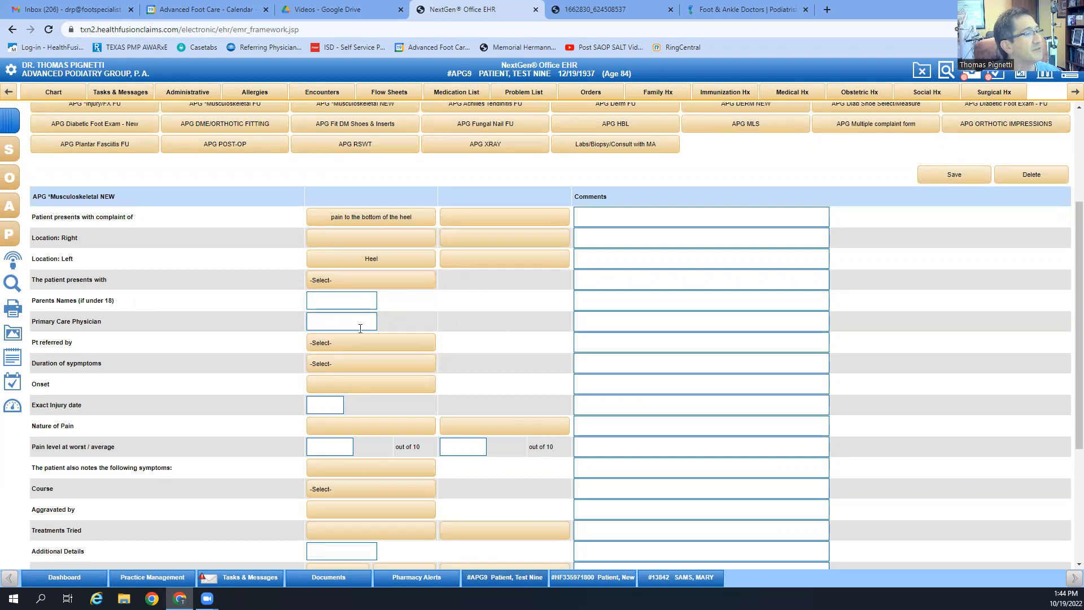
left_click(388, 345)
Step: Enter 'three weeks' as the duration comment and leave the Duration dropdown blank
left_click(388, 345)
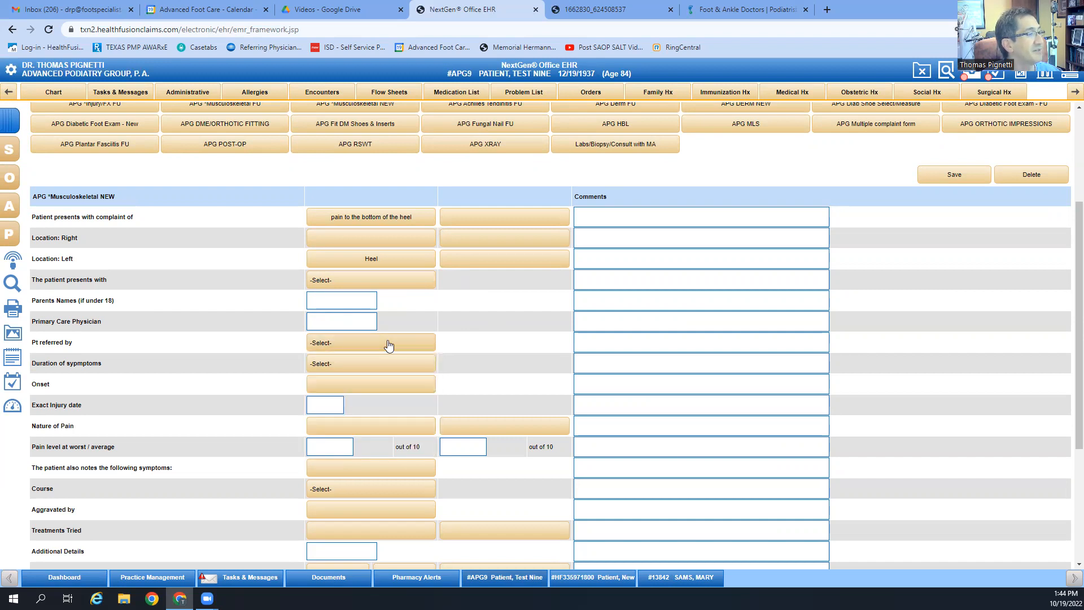
left_click(364, 365)
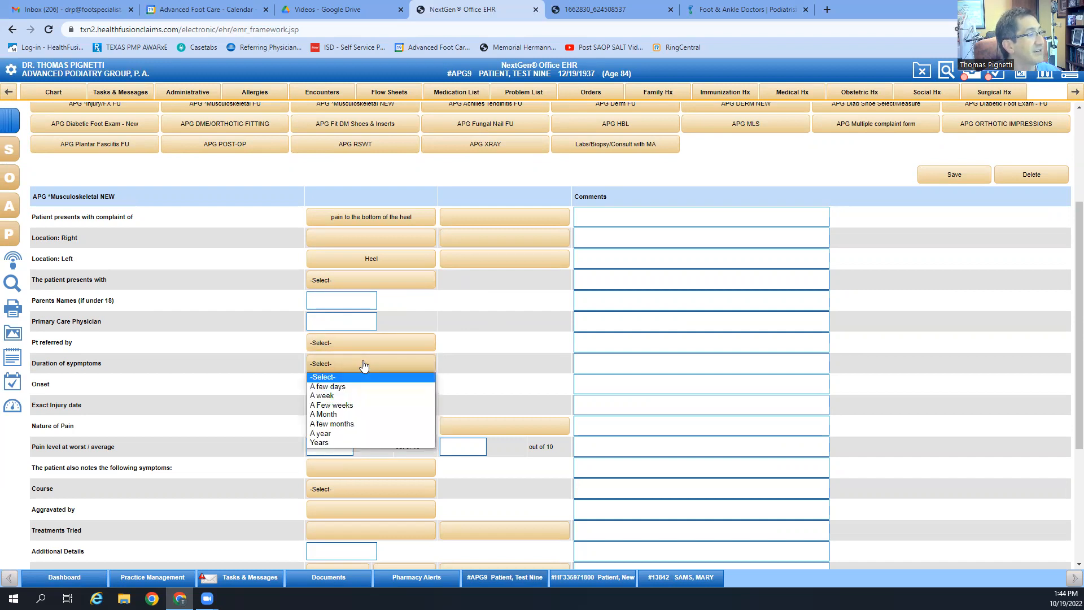
left_click(360, 405)
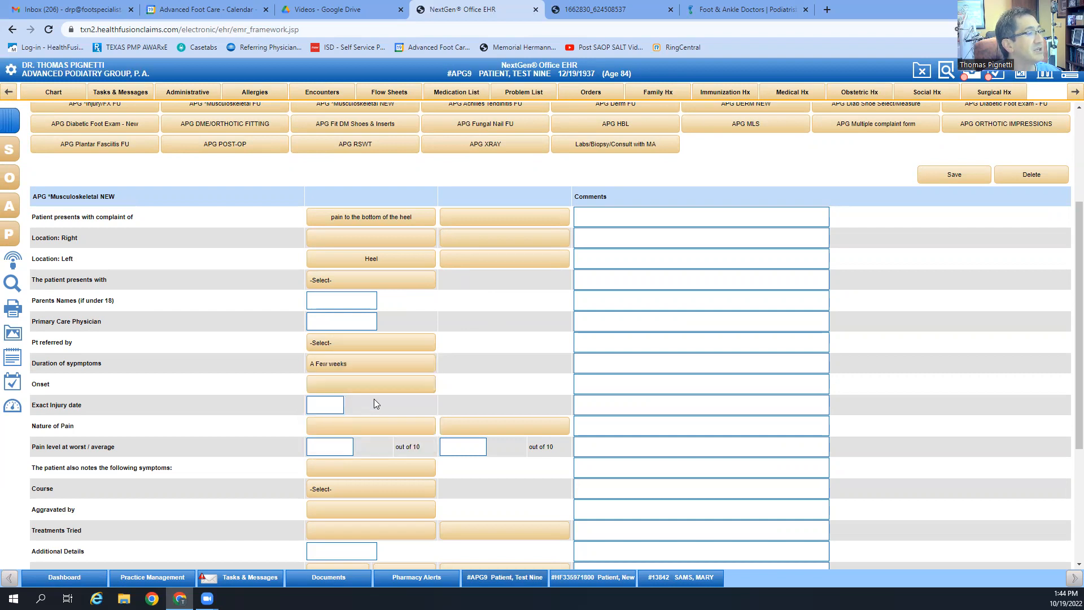
left_click(586, 364)
type("three weeks")
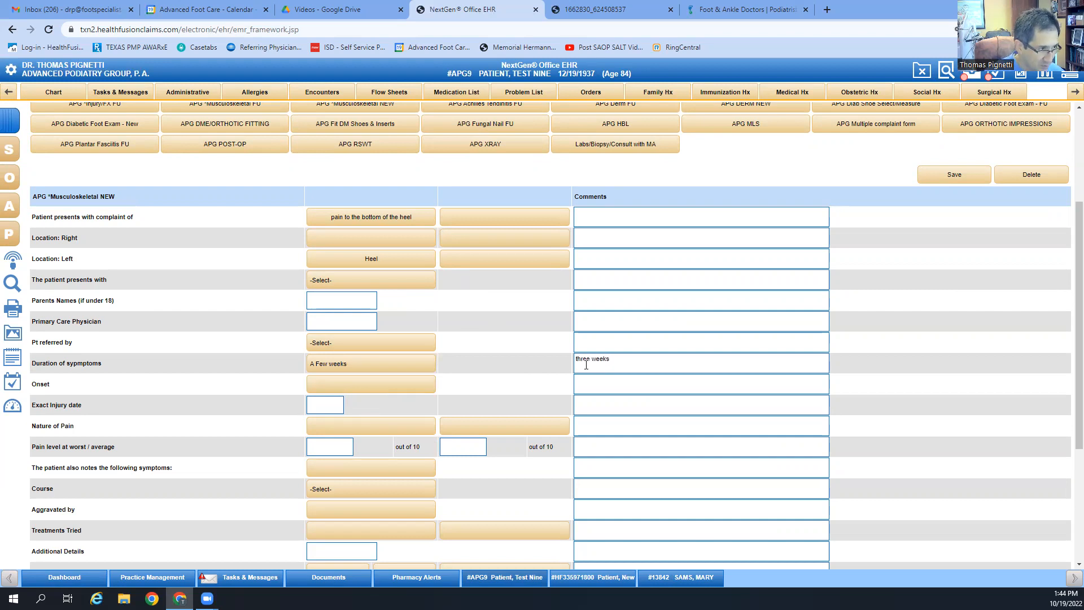
left_click(368, 364)
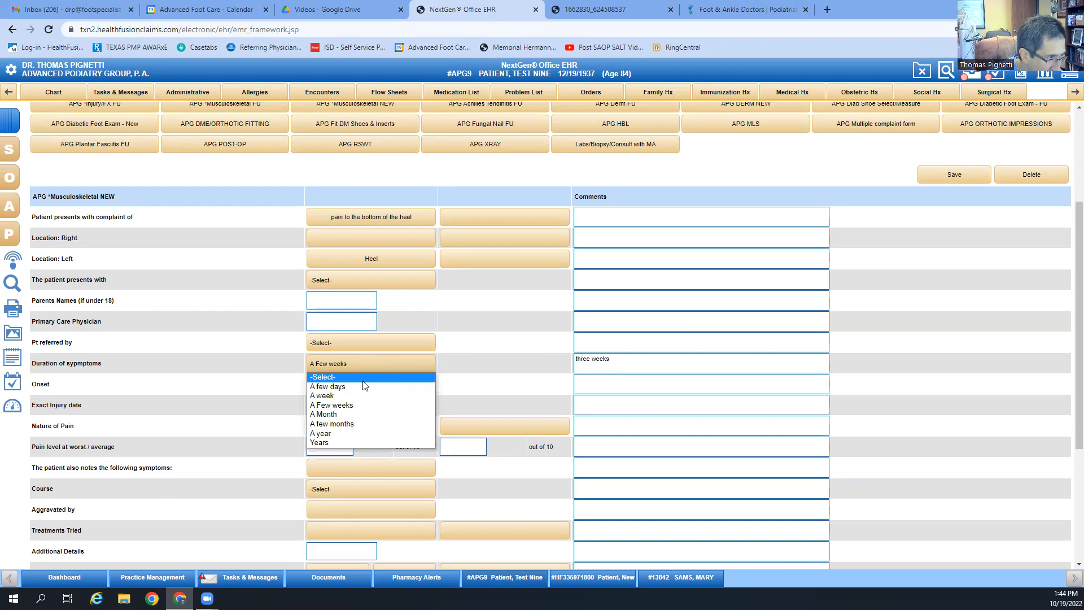
left_click(363, 378)
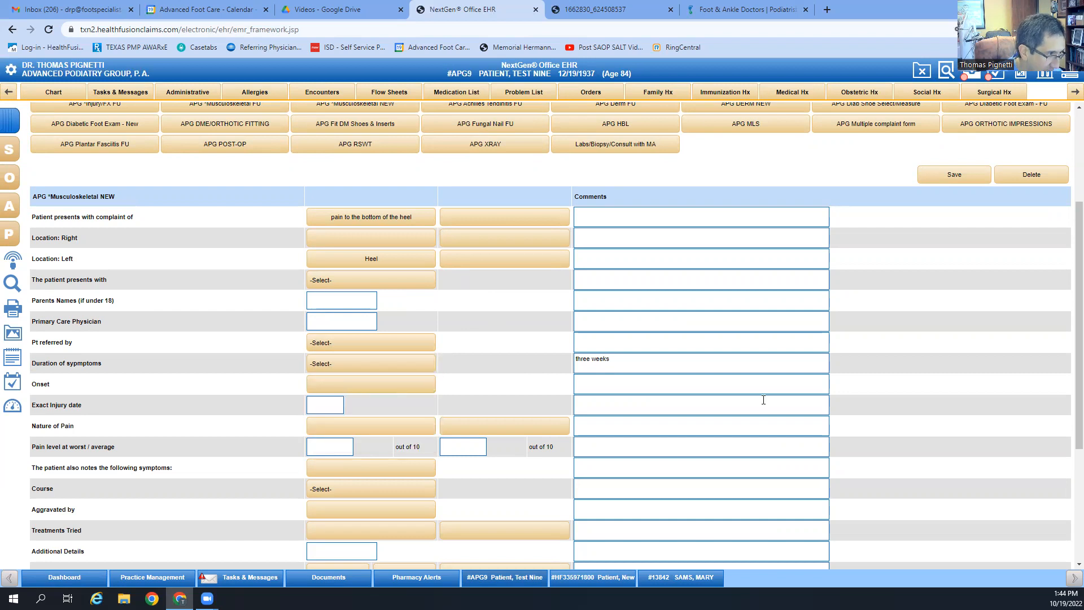
Step: Set onset to Gradual and nature of pain to Sharp
left_click(410, 393)
left_click(372, 291)
left_click(521, 355)
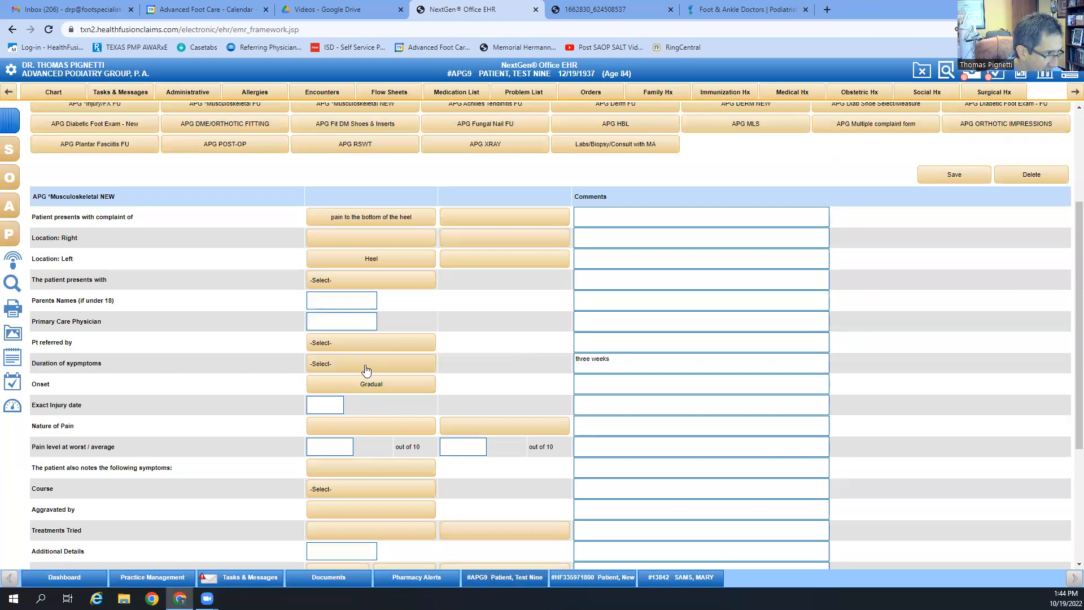
left_click(349, 426)
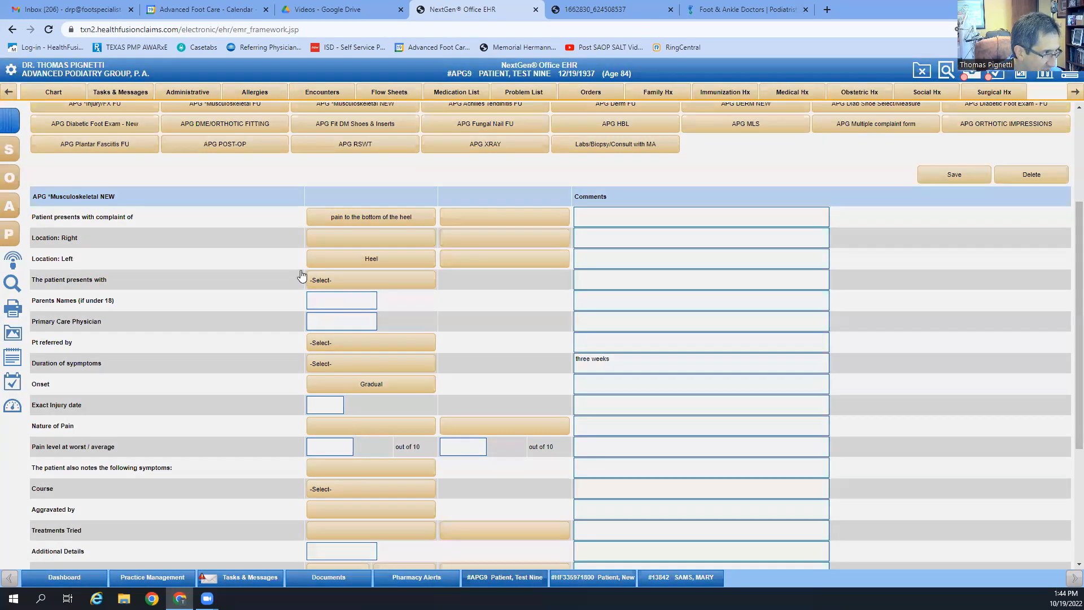
left_click(446, 279)
left_click(523, 361)
left_click(515, 428)
Step: Mark pain as intermittent: first steps in AM, after being off feet, and when standing
left_click(294, 284)
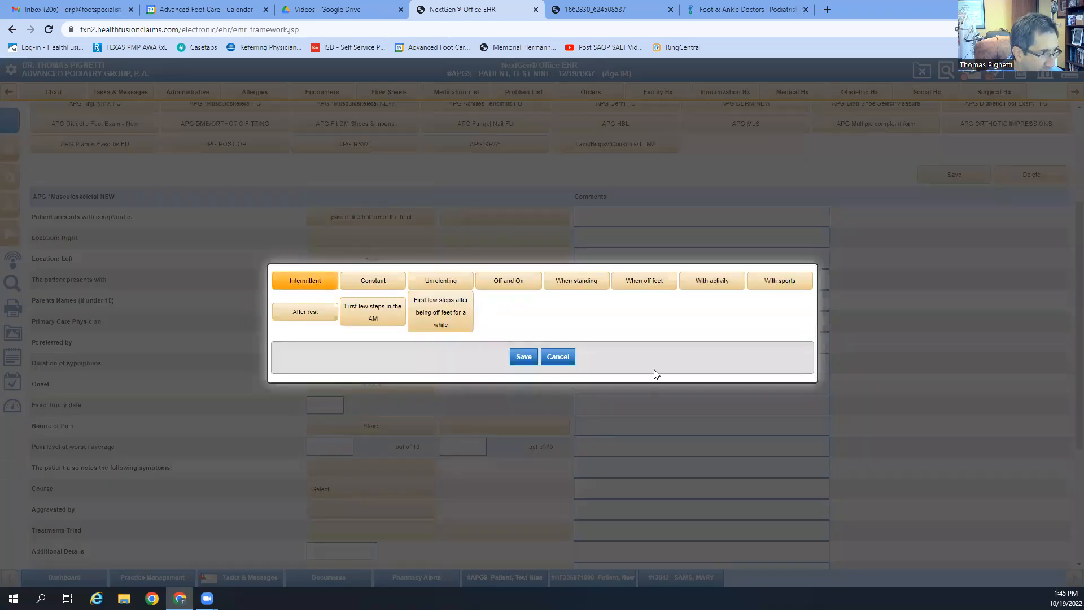
left_click(385, 320)
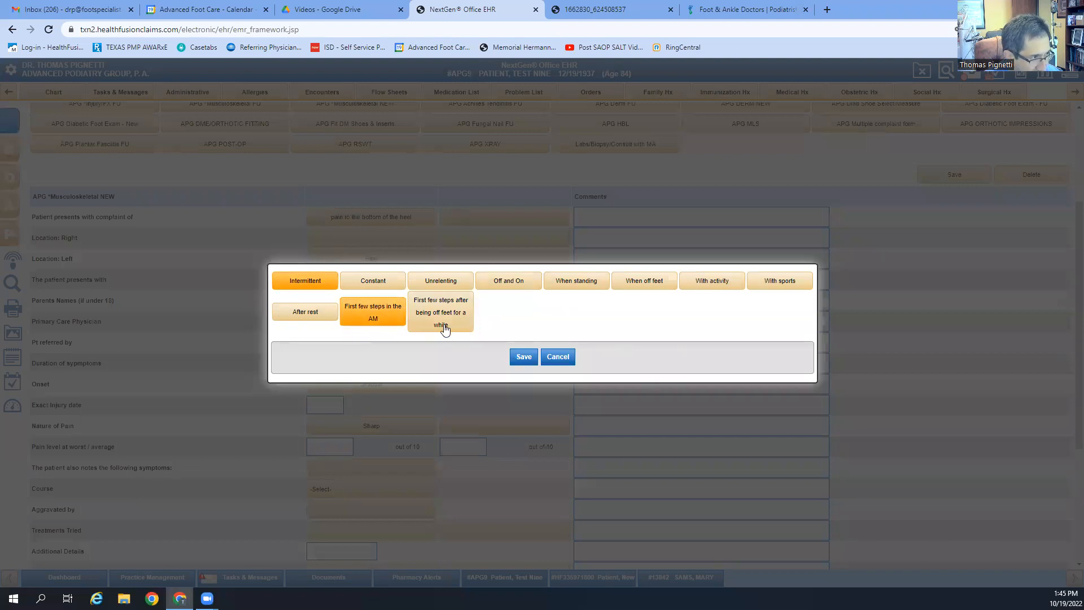
left_click(445, 327)
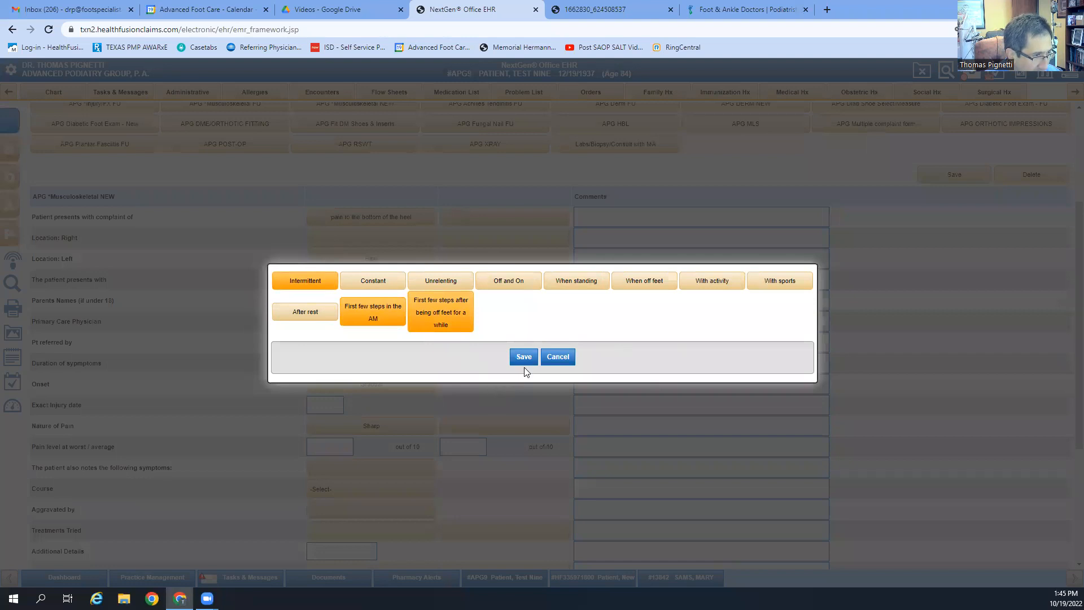
left_click(574, 287)
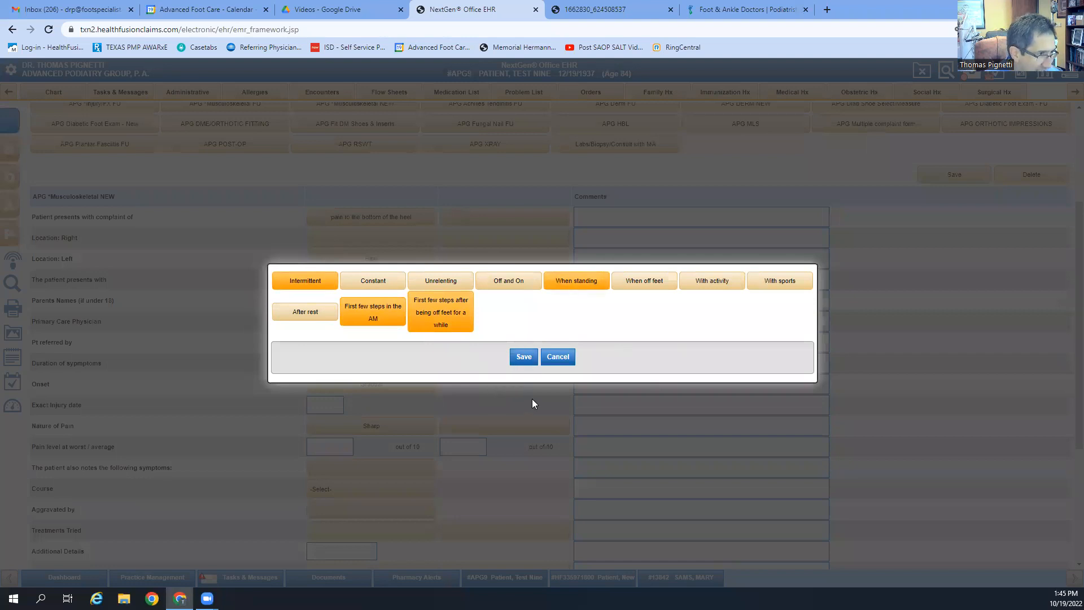
left_click(525, 357)
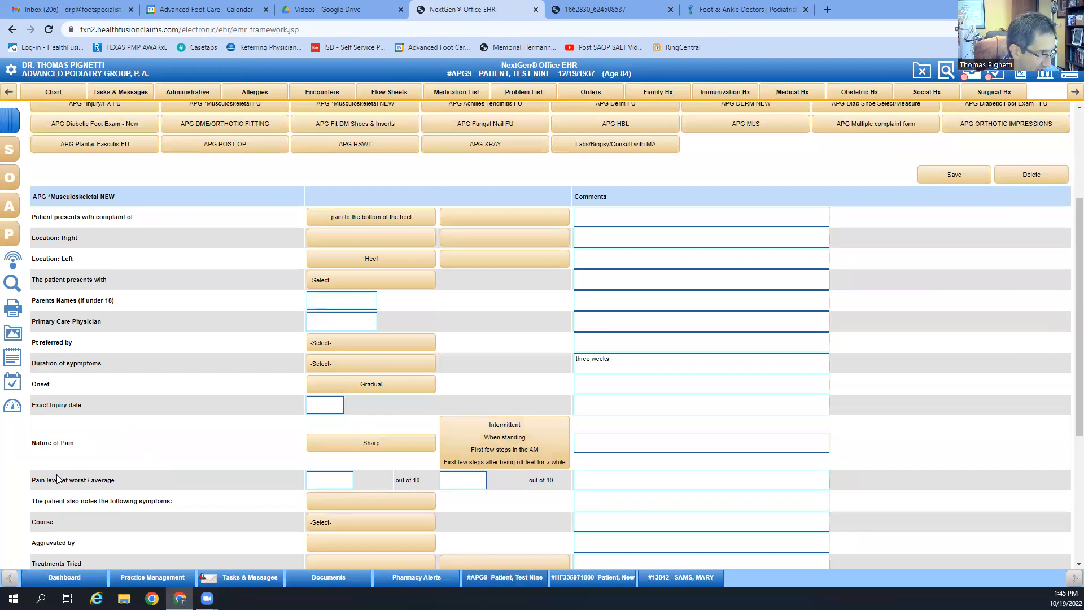
Step: Leave additional symptoms empty and set the course to Stable/staying the same
scroll(57, 479, "down", 1)
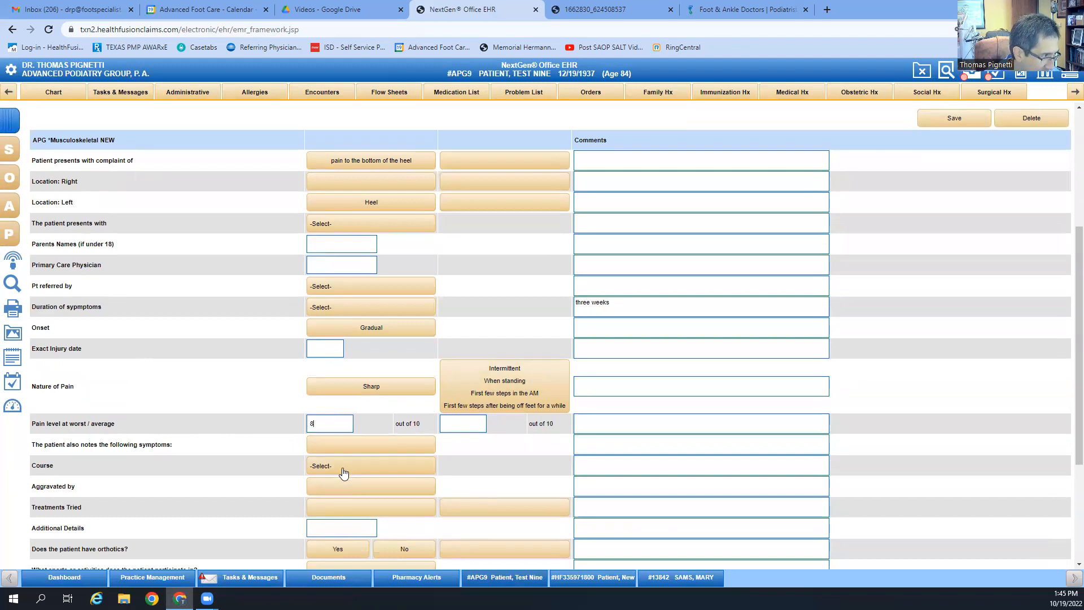
left_click(364, 449)
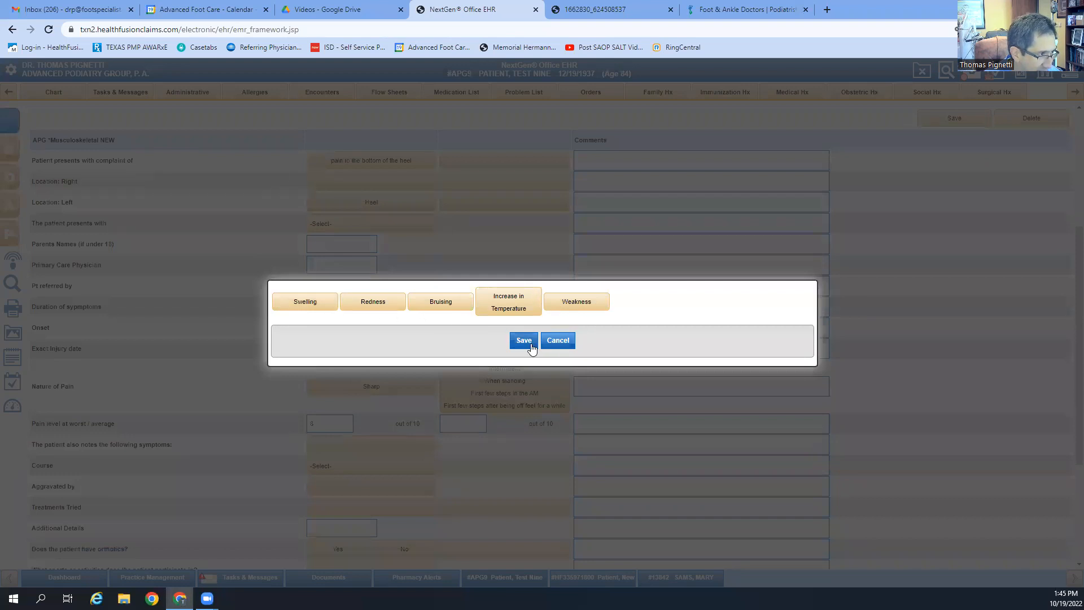
left_click(553, 341)
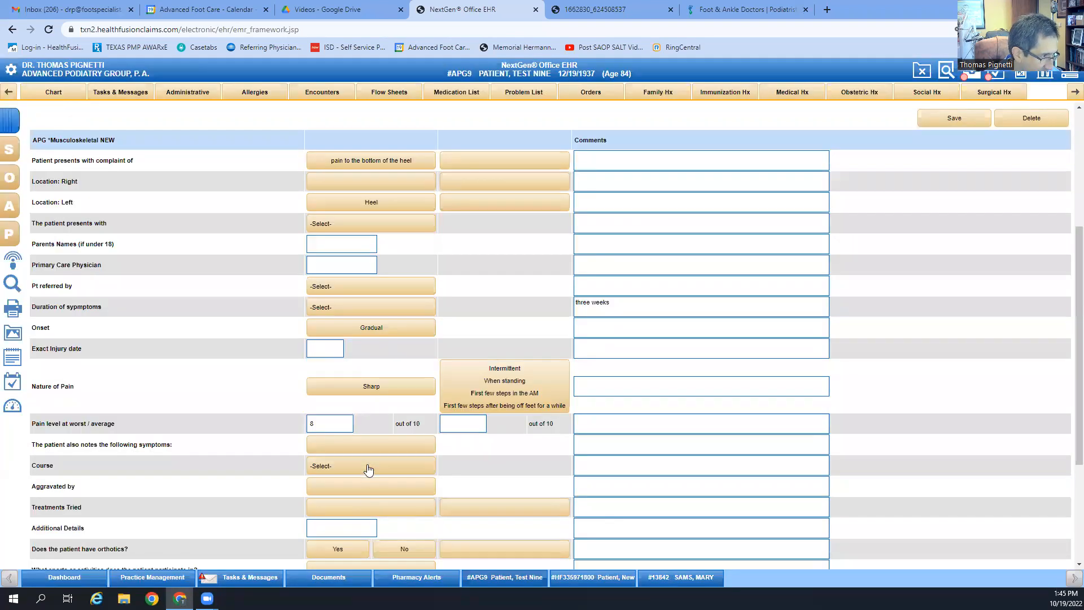
left_click(364, 465)
left_click(351, 498)
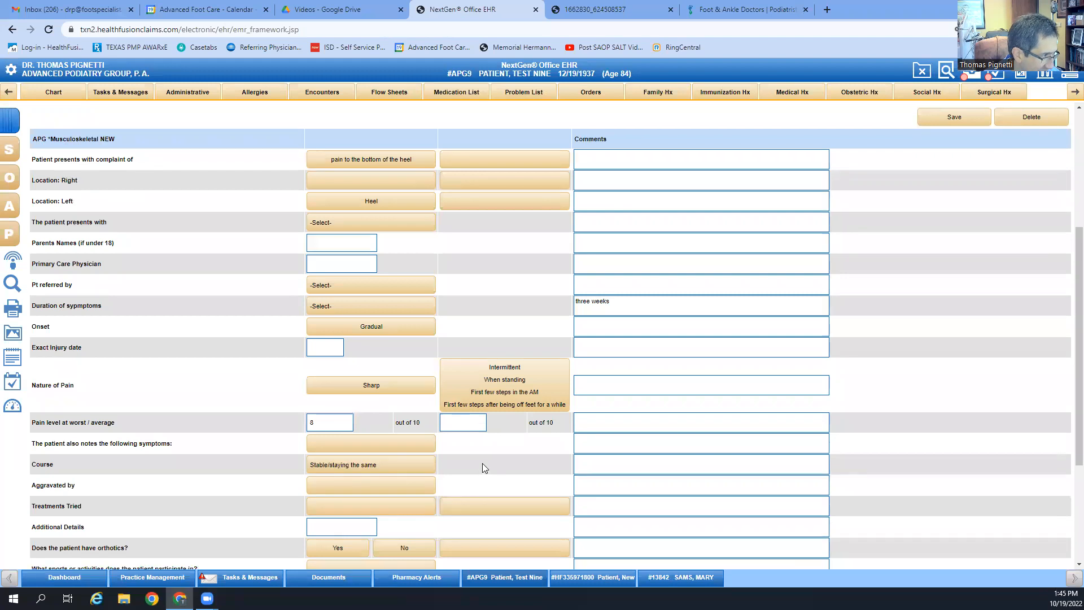
Step: Mark Standing and Exercise as aggravating factors
scroll(482, 462, "down", 2)
left_click(400, 375)
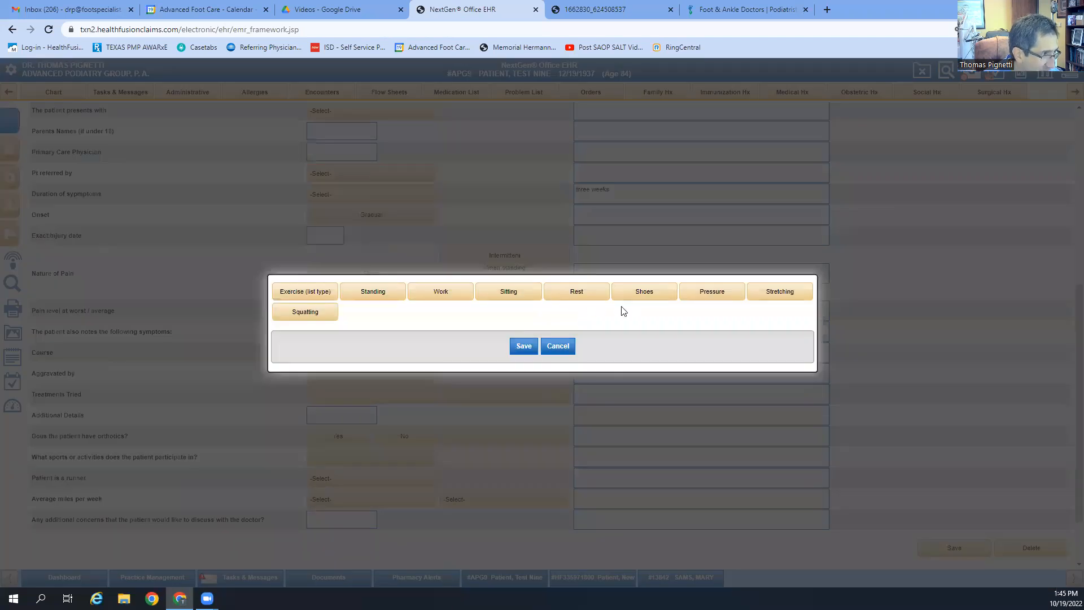
left_click(359, 294)
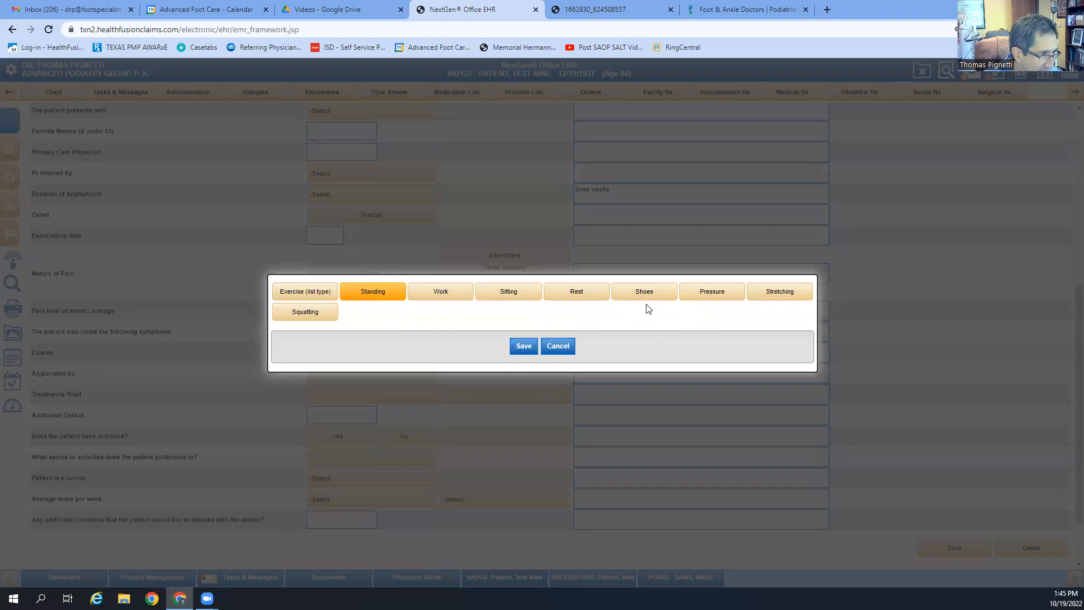
left_click(293, 298)
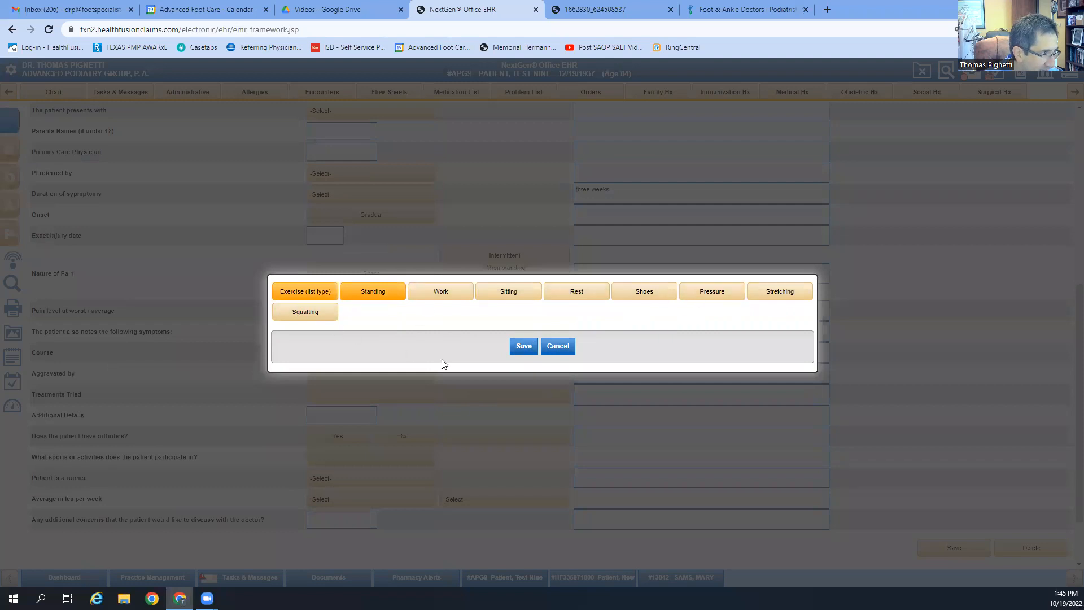
left_click(524, 346)
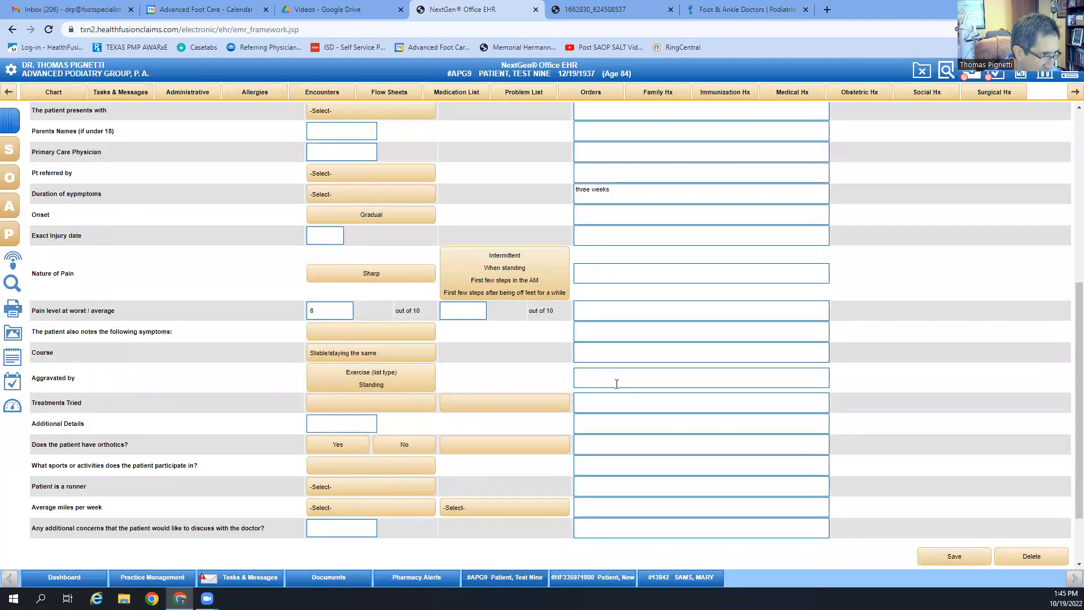
Step: Type RUNNING in the Aggravated by comment, then bring up the intake PDF
left_click(616, 384)
type("RUNNING,")
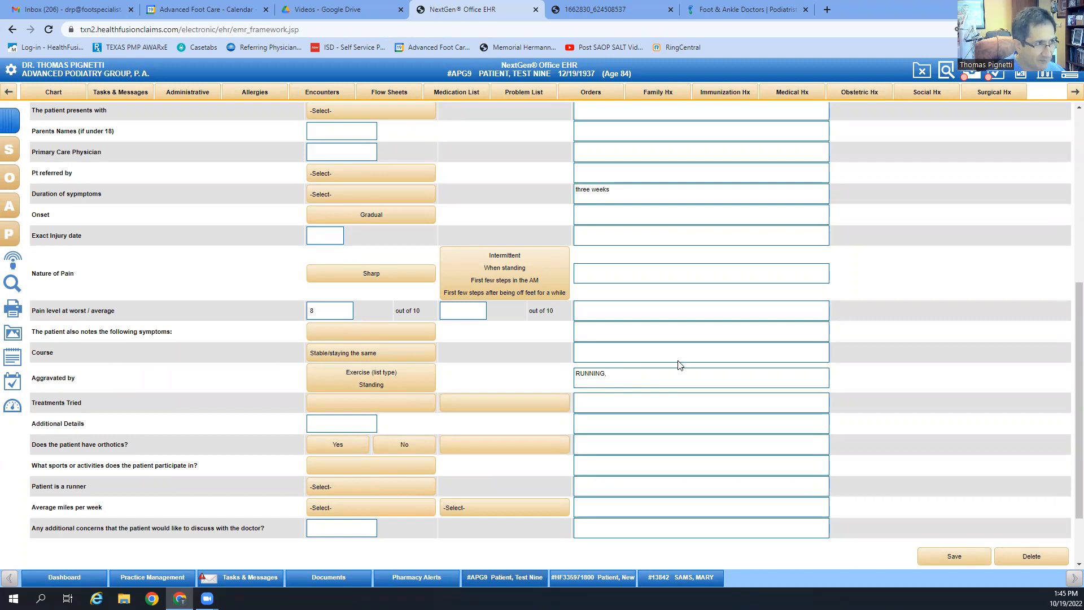
left_click(634, 10)
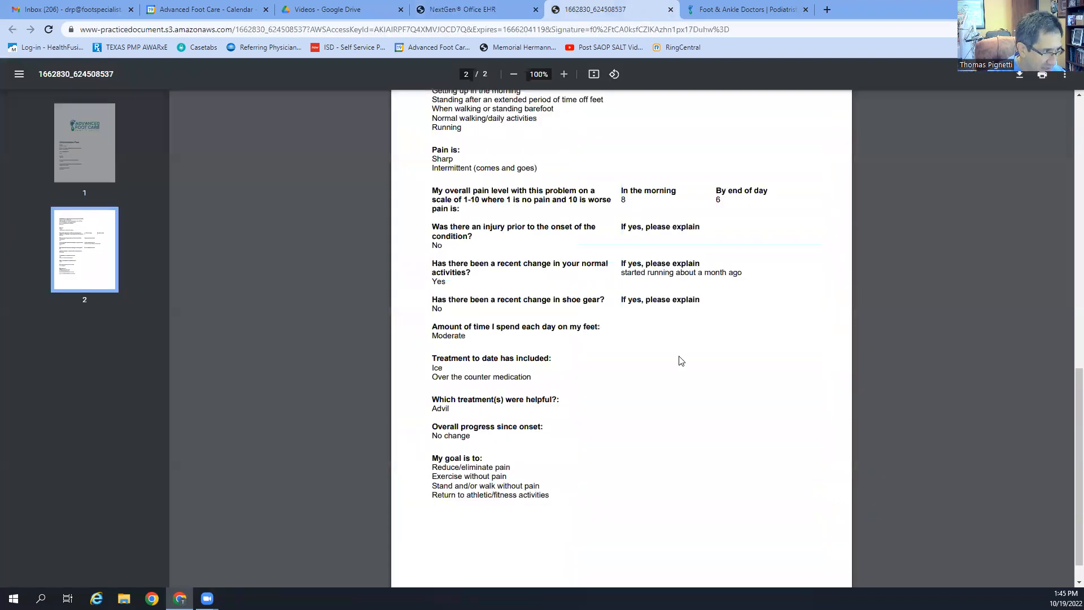
Step: Check the PDF's aggravating factors, then append 'standing and walking barefoot' to the Aggravated by comment
scroll(614, 484, "up", 3)
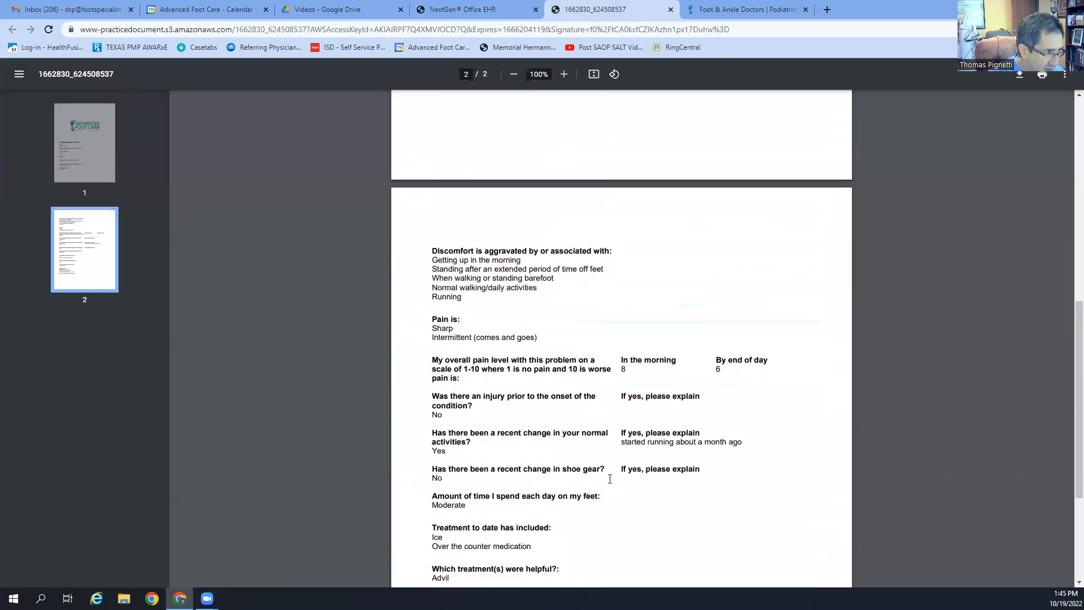
left_click(472, 9)
left_click(640, 380)
type("standing and walking ba")
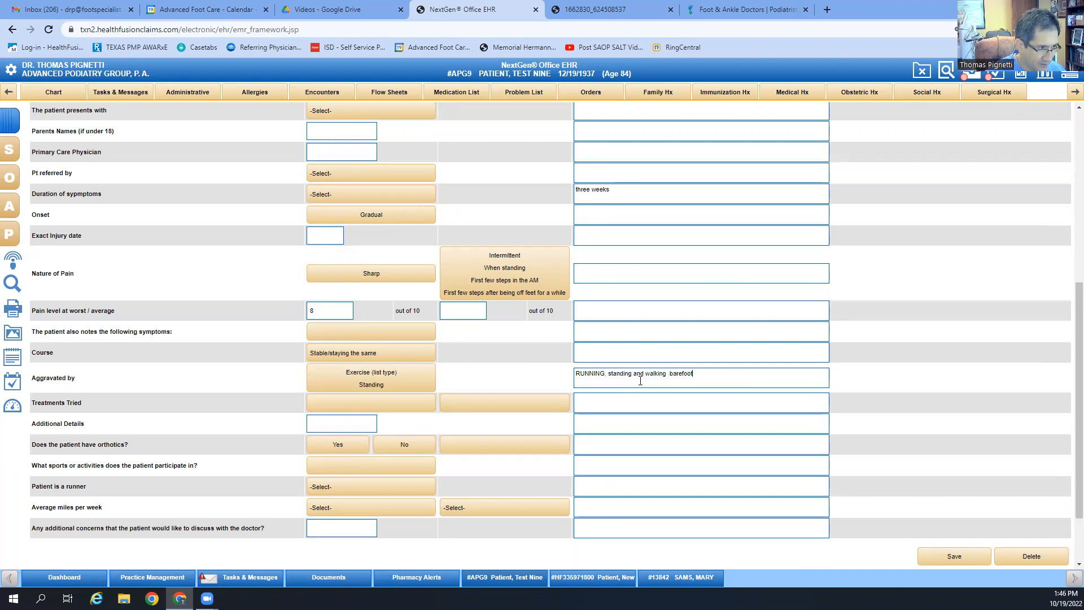
type("refoot")
Step: Mark Icing and Antiinflammatory as treatments tried
left_click(348, 402)
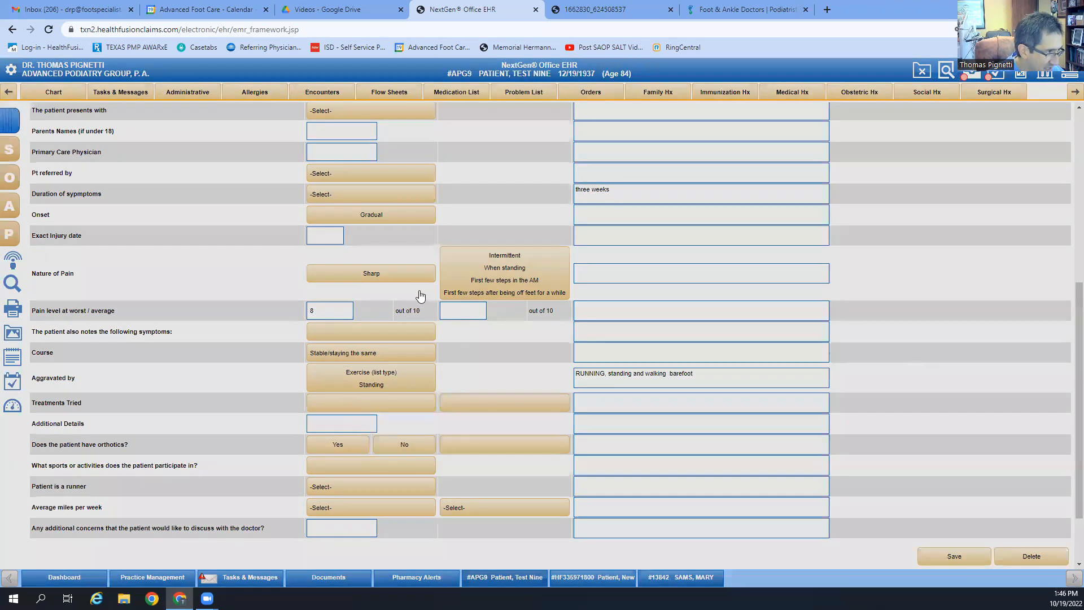
left_click(370, 292)
left_click(443, 291)
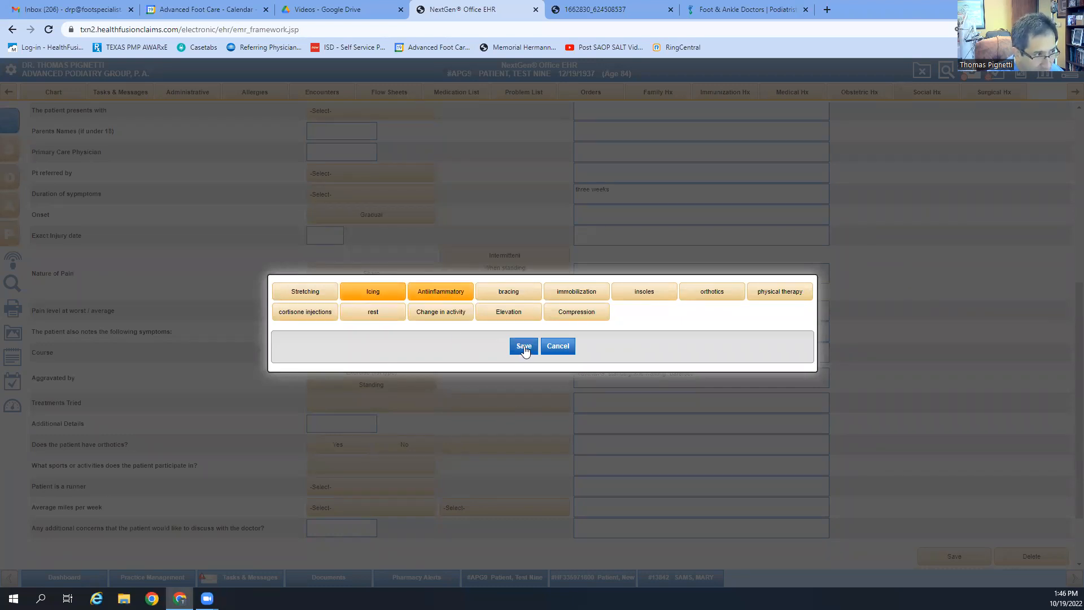
left_click(523, 347)
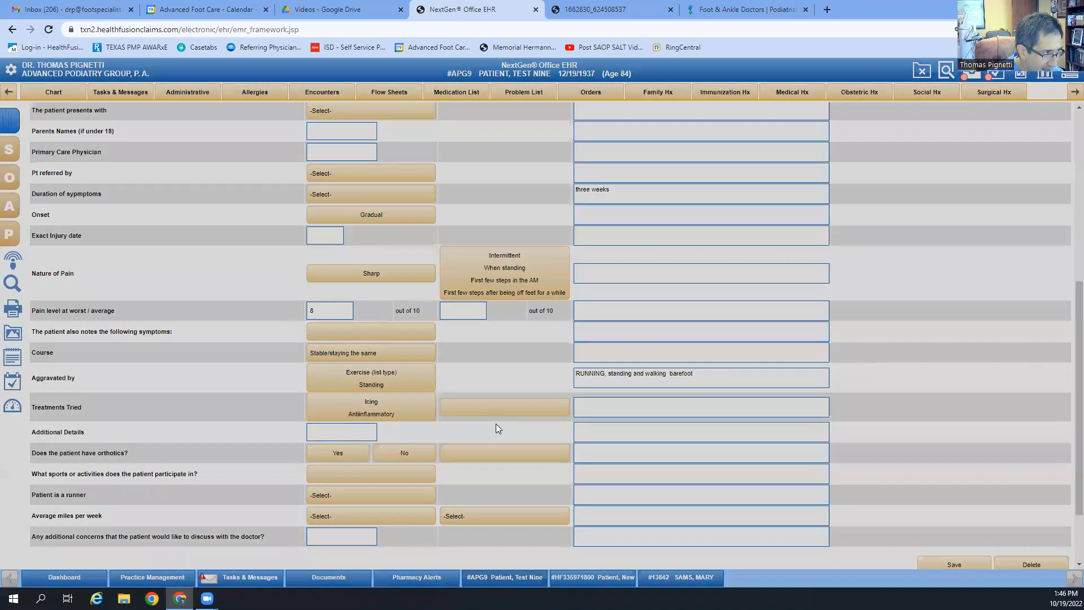
Step: Mark the treatments as Doing on own and start the 'Advil helped' comment
left_click(496, 412)
left_click(314, 307)
left_click(517, 338)
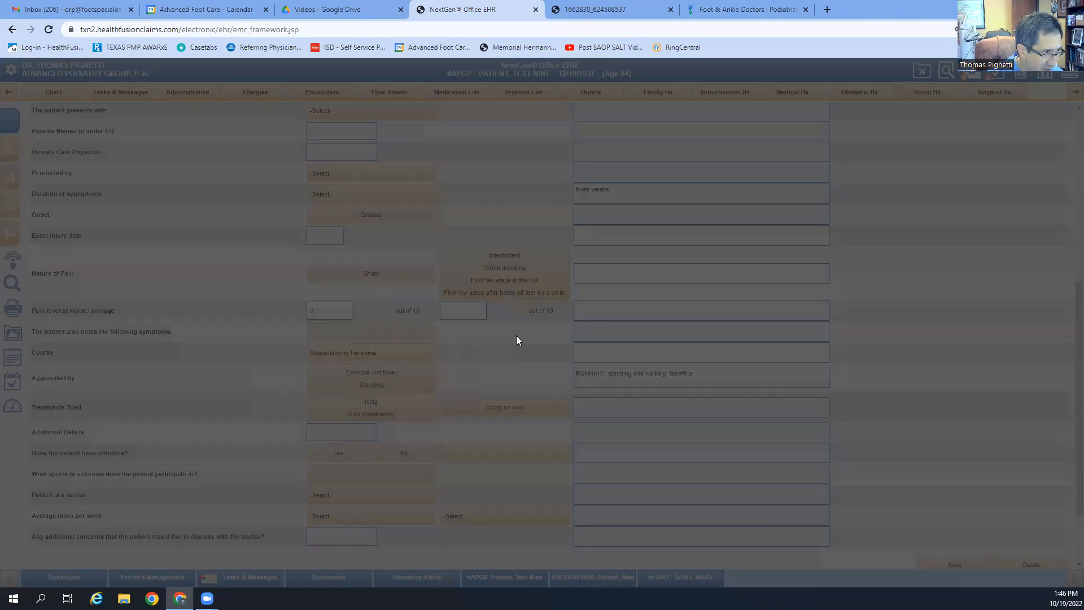
left_click(608, 408)
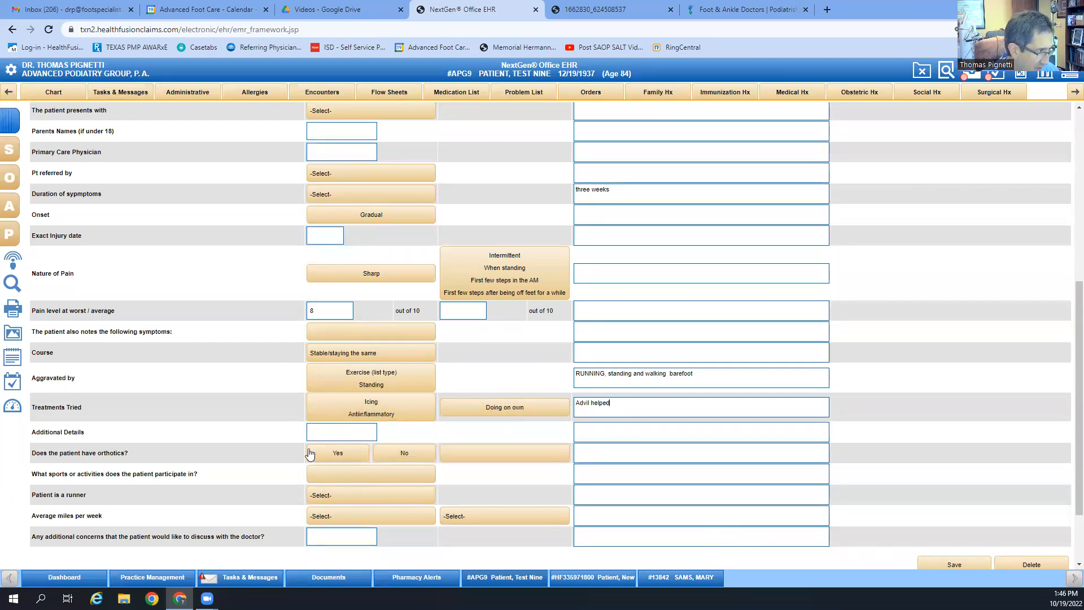
Step: Set the patient's sport to Running recreationally
left_click(365, 476)
left_click(308, 293)
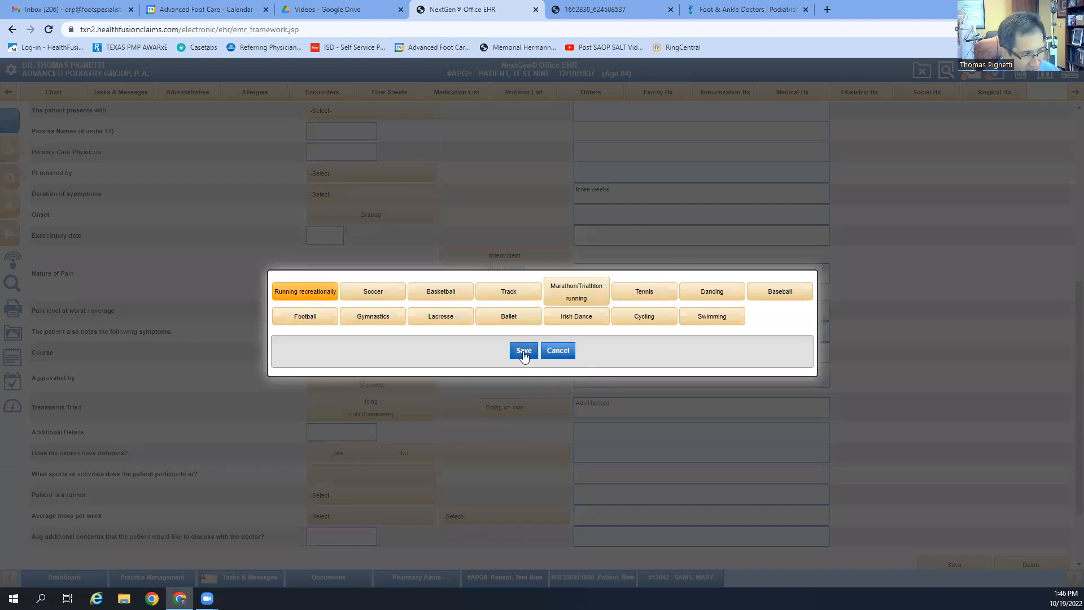
left_click(522, 352)
Step: Mark the patient as a Recreational runner, leaving weekly miles and long-run distance unset
left_click(398, 495)
left_click(345, 517)
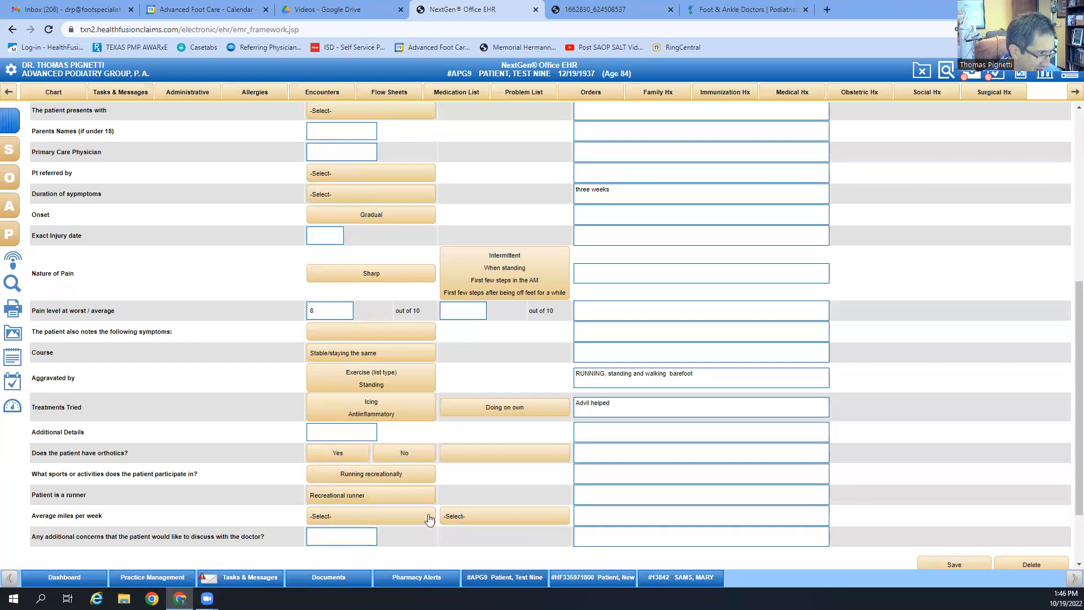
left_click(365, 525)
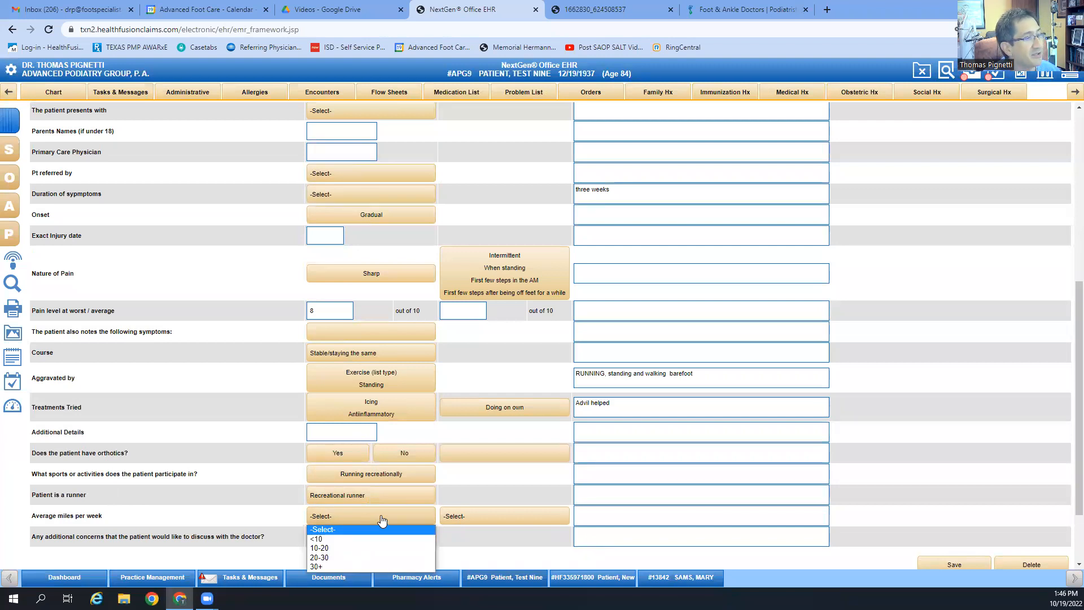
left_click(366, 529)
left_click(484, 516)
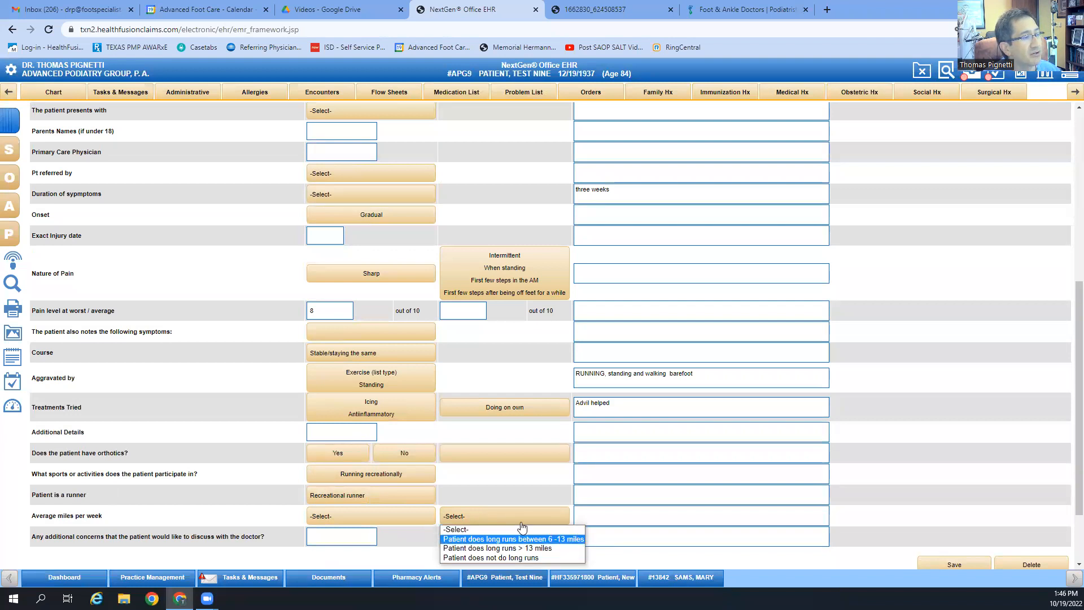
left_click(500, 530)
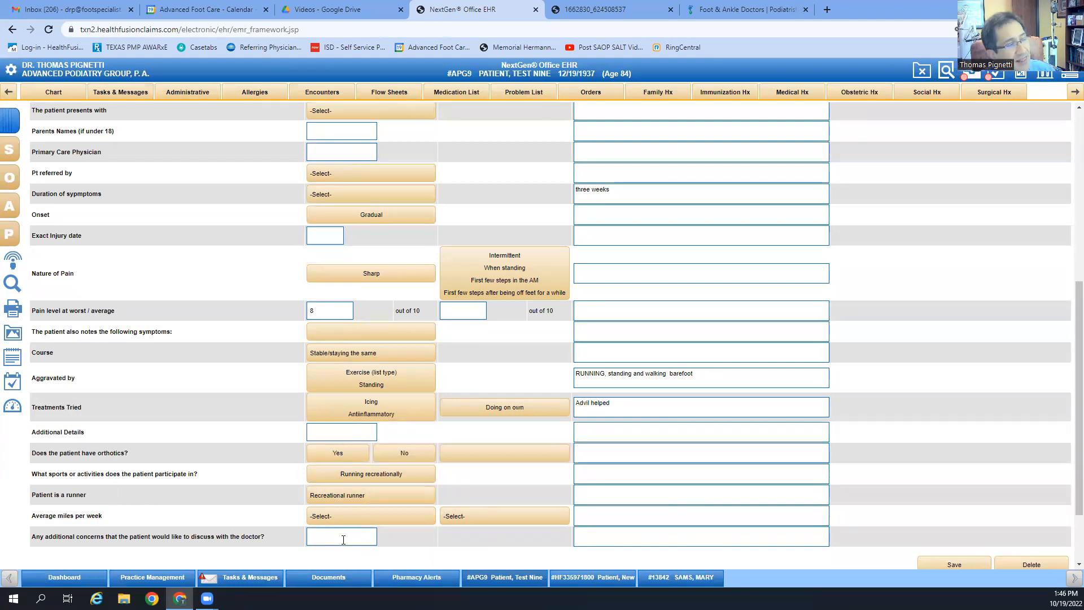
scroll(343, 539, "up", 6)
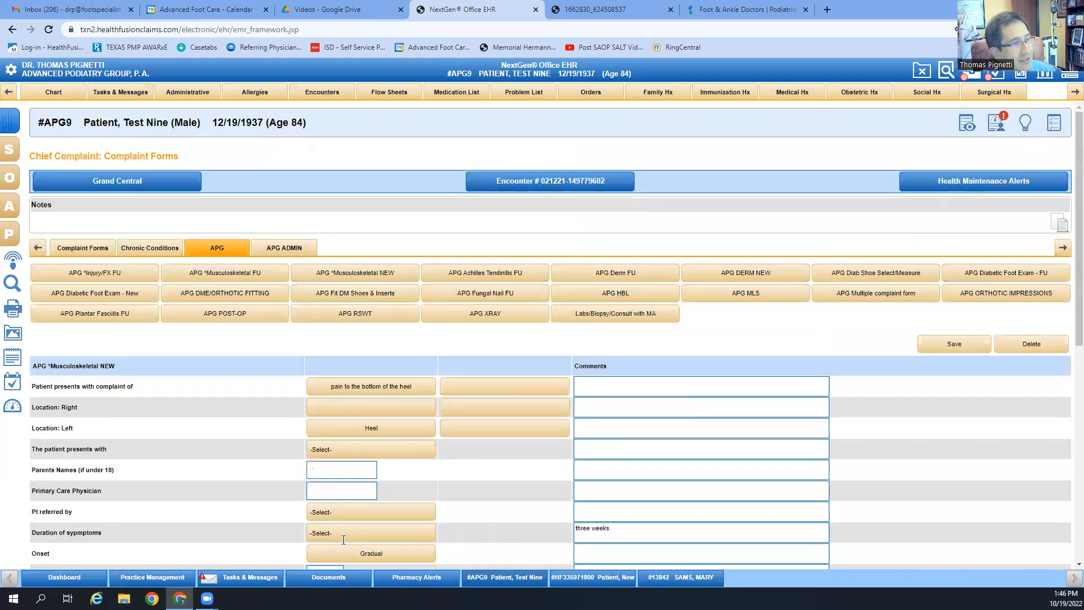
Step: Save the Musculoskeletal form and switch from DERM NEW back to APG *Musculoskeletal NEW
left_click(945, 347)
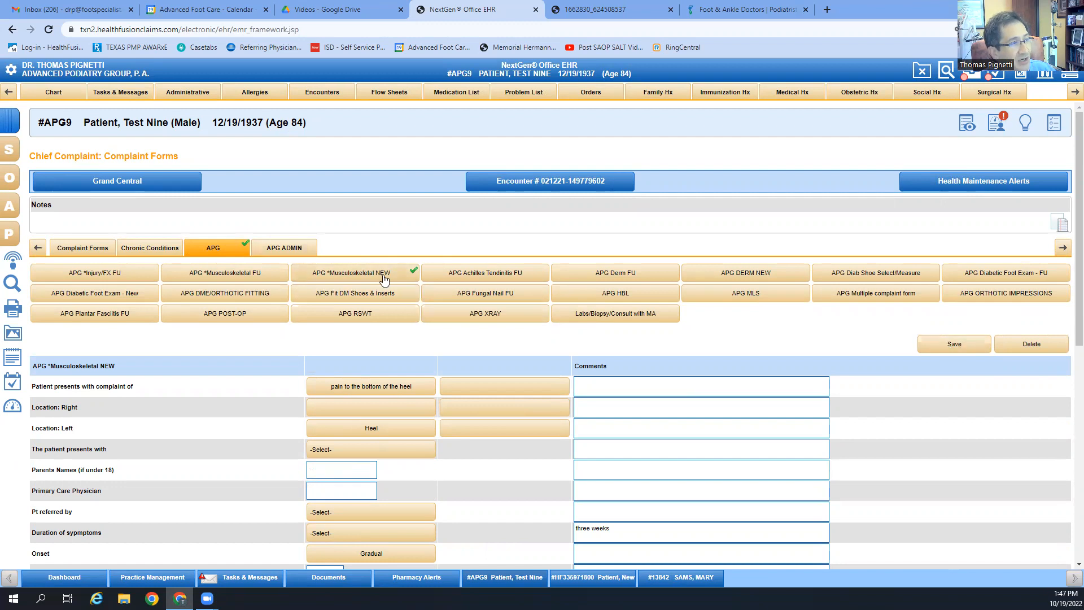
left_click(754, 273)
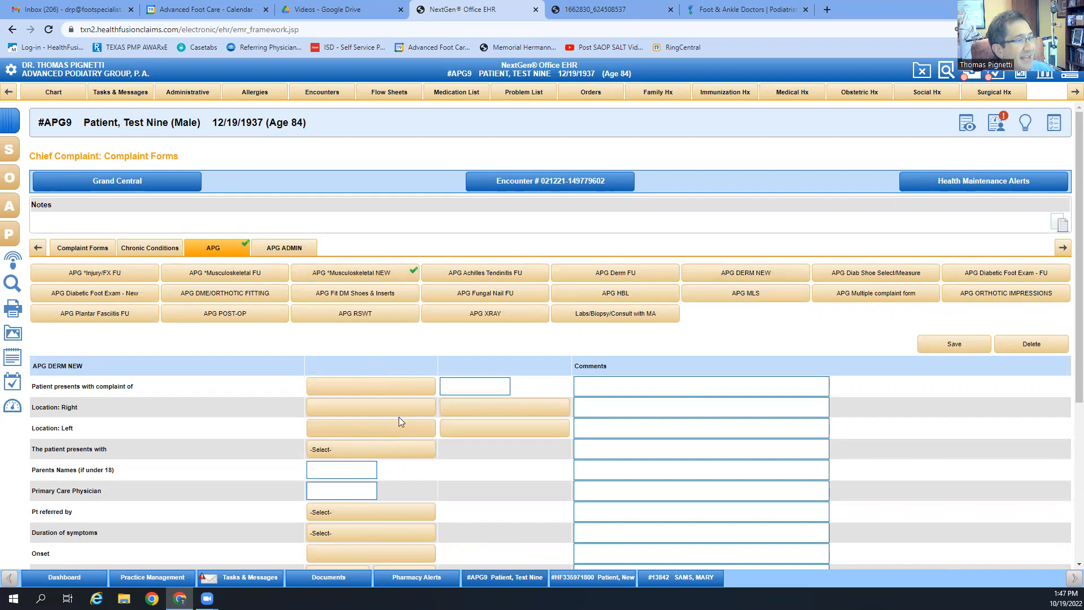
left_click(350, 272)
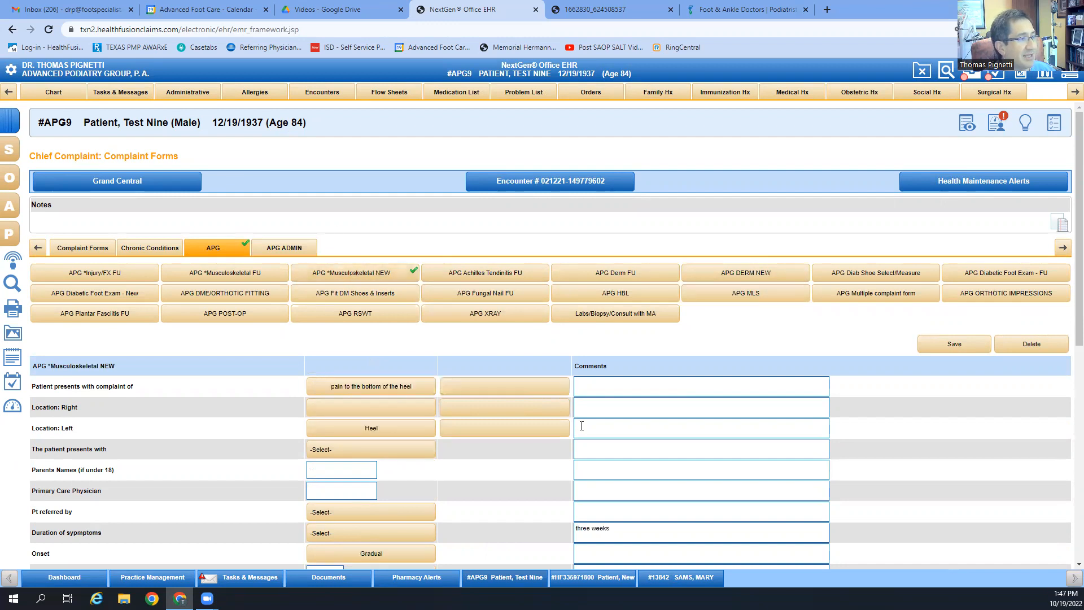
Step: Scroll through the APG *Musculoskeletal NEW form to check the entries
scroll(530, 464, "down", 7)
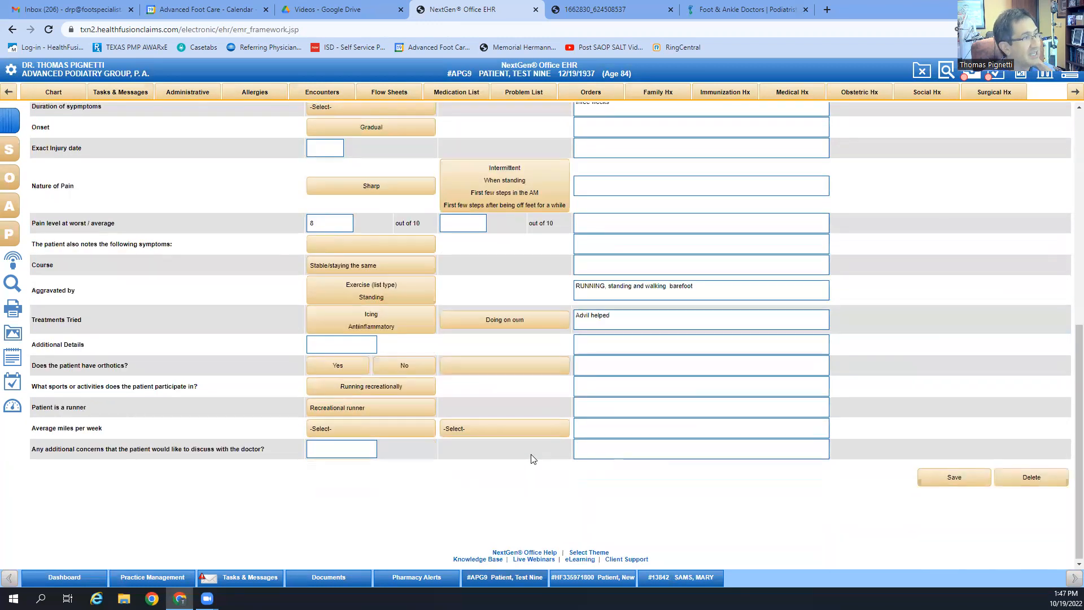
scroll(529, 458, "up", 2)
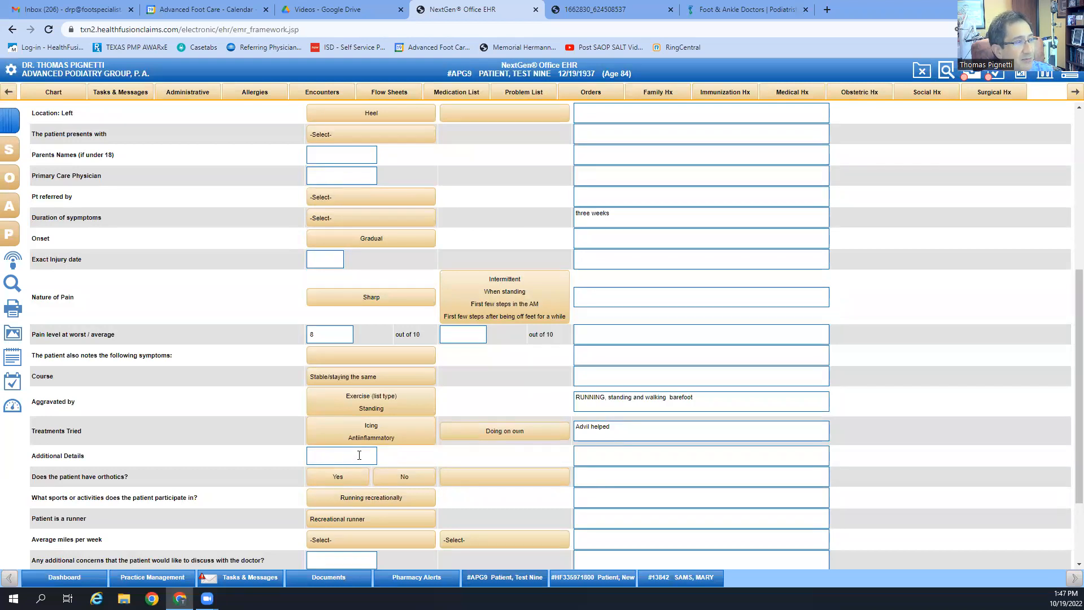
scroll(565, 485, "down", 2)
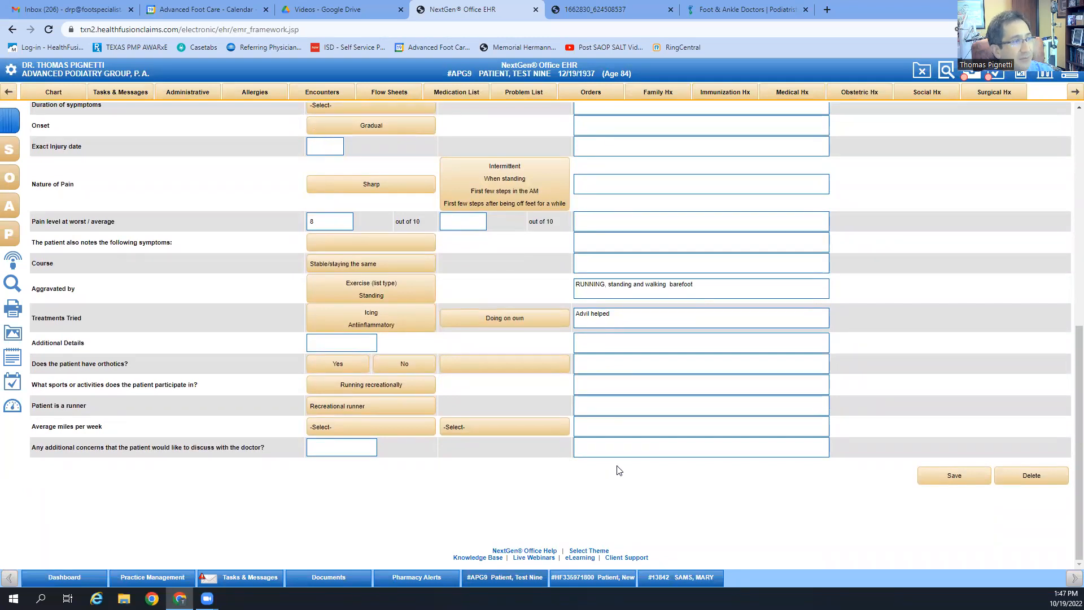
scroll(864, 505, "up", 8)
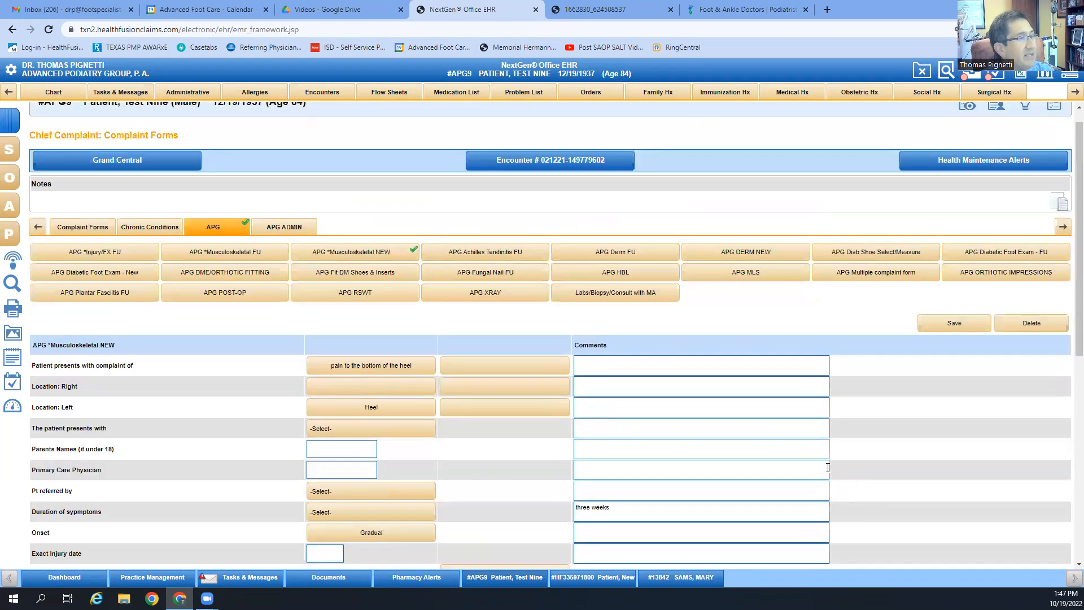
scroll(358, 202, "down", 4)
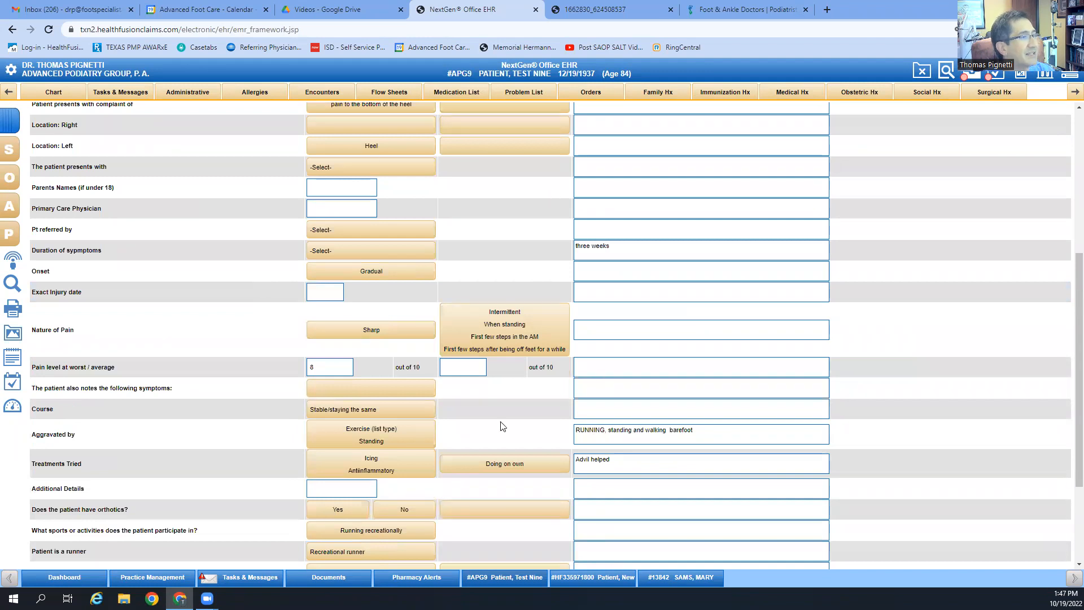
scroll(502, 426, "up", 5)
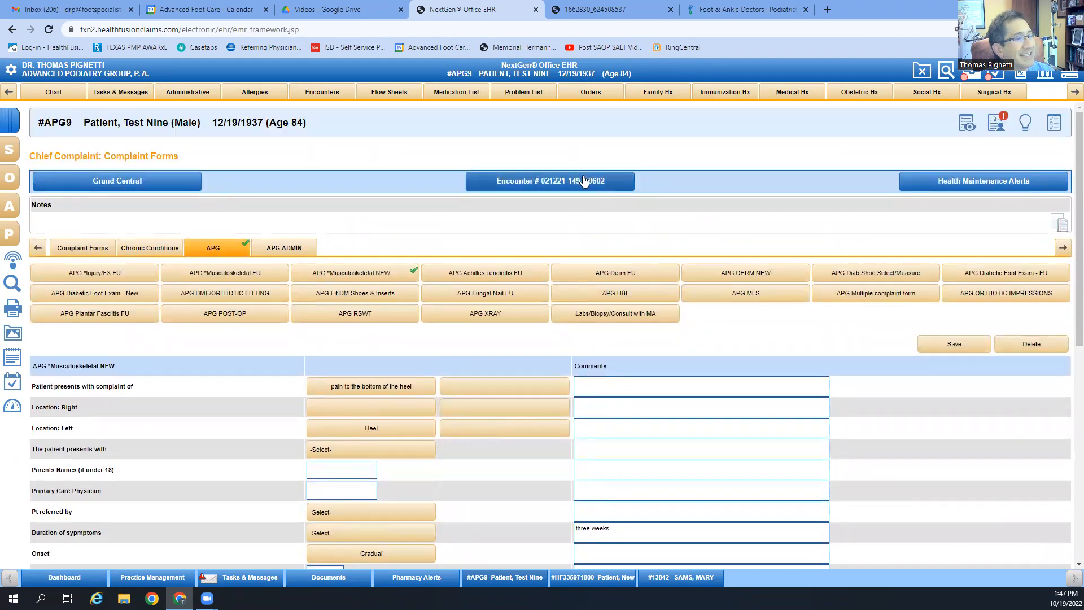
Step: Open the Encounter Summary Preview and read through the heel-pain chief complaint
left_click(585, 181)
scroll(636, 300, "down", 3)
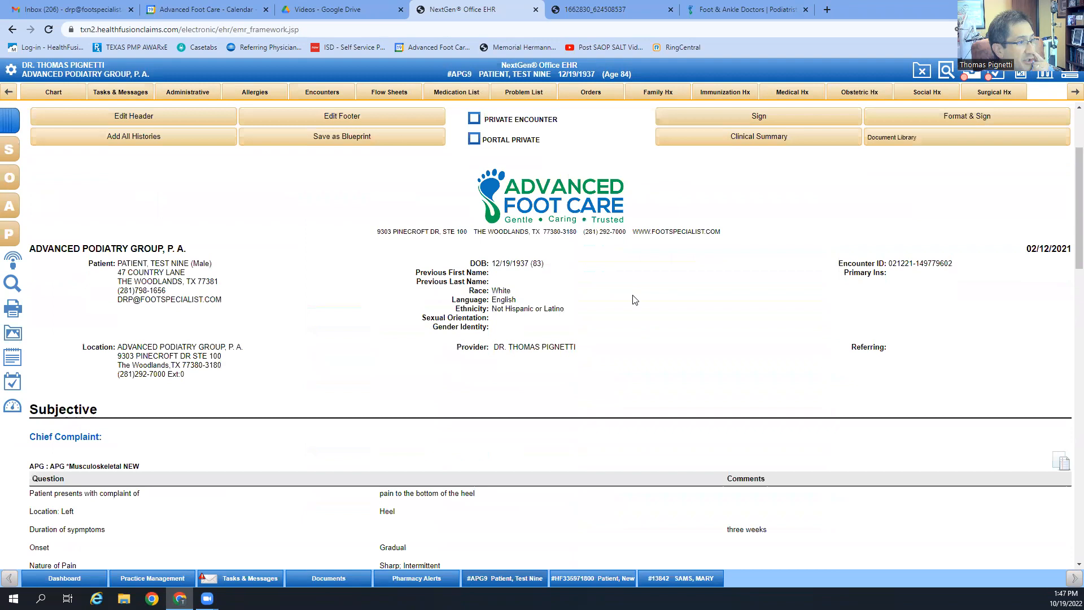
scroll(635, 300, "down", 5)
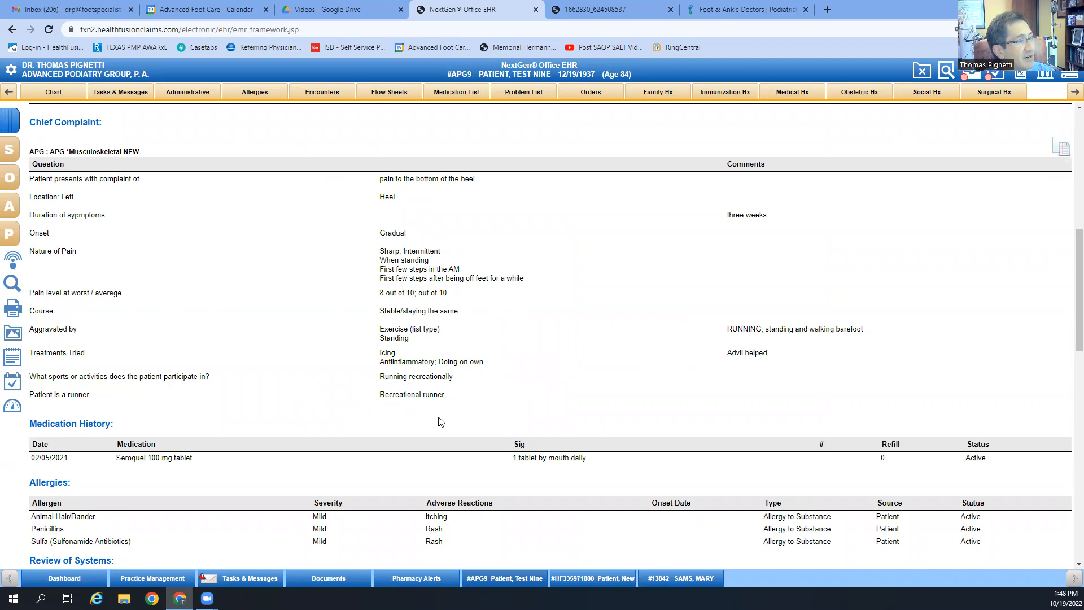
scroll(322, 435, "down", 4)
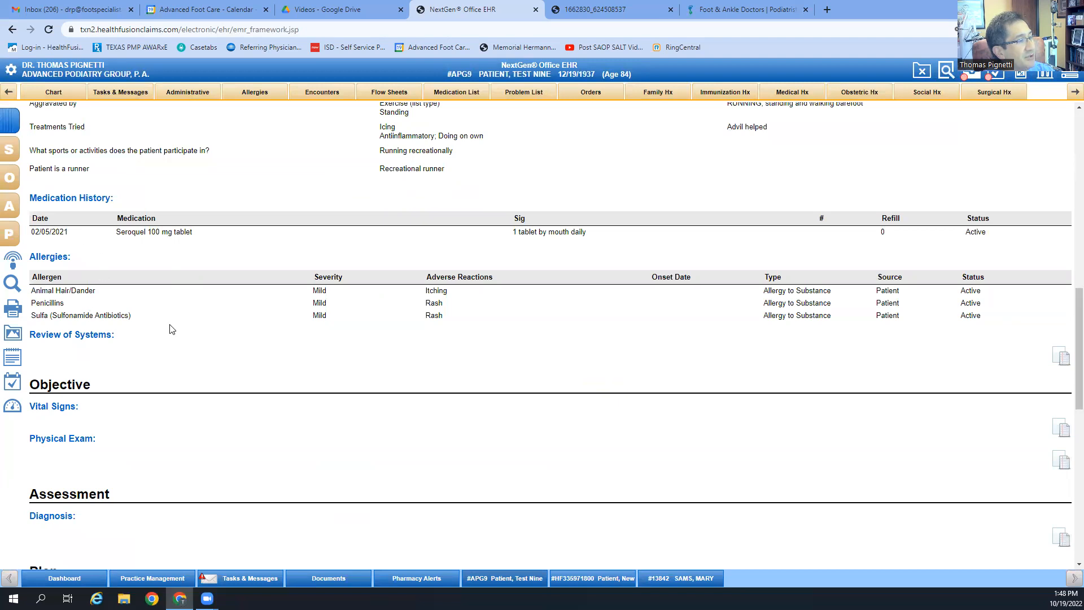
scroll(172, 329, "down", 2)
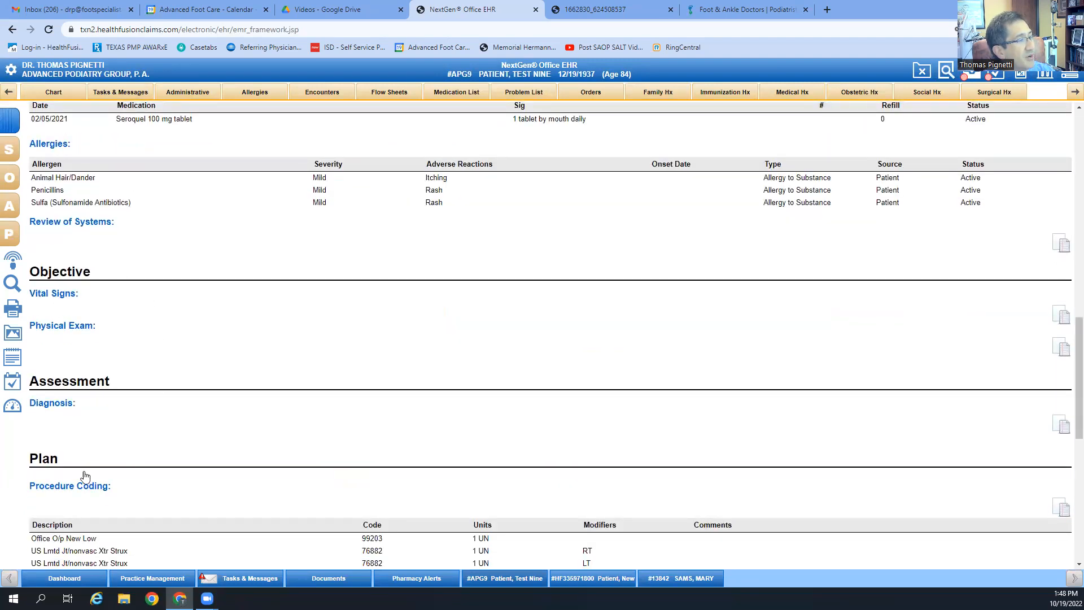
scroll(252, 451, "down", 2)
scroll(257, 418, "up", 4)
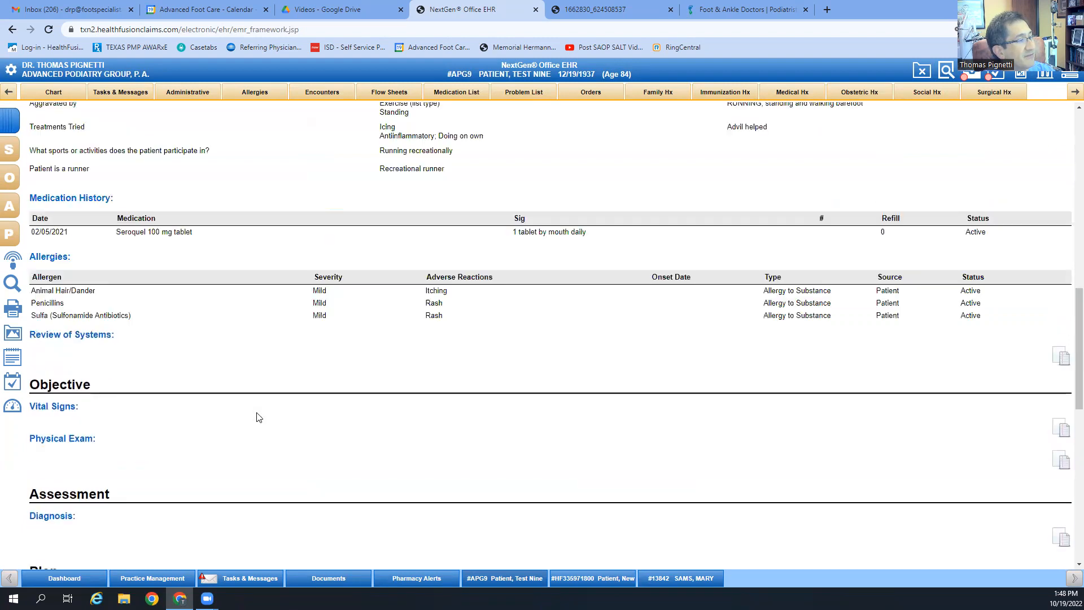
scroll(257, 417, "up", 5)
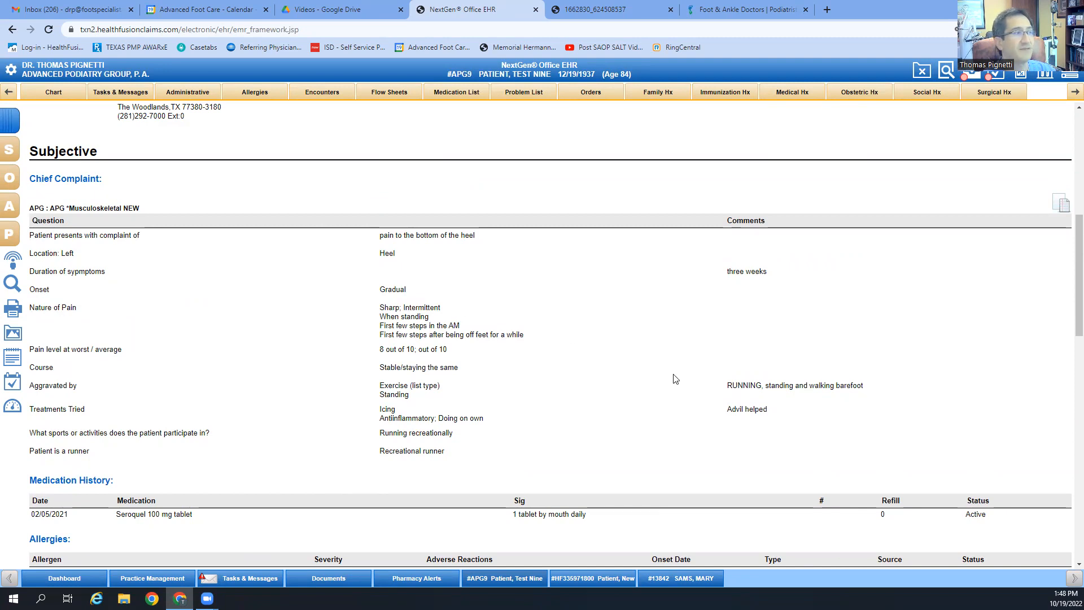
scroll(834, 395, "up", 7)
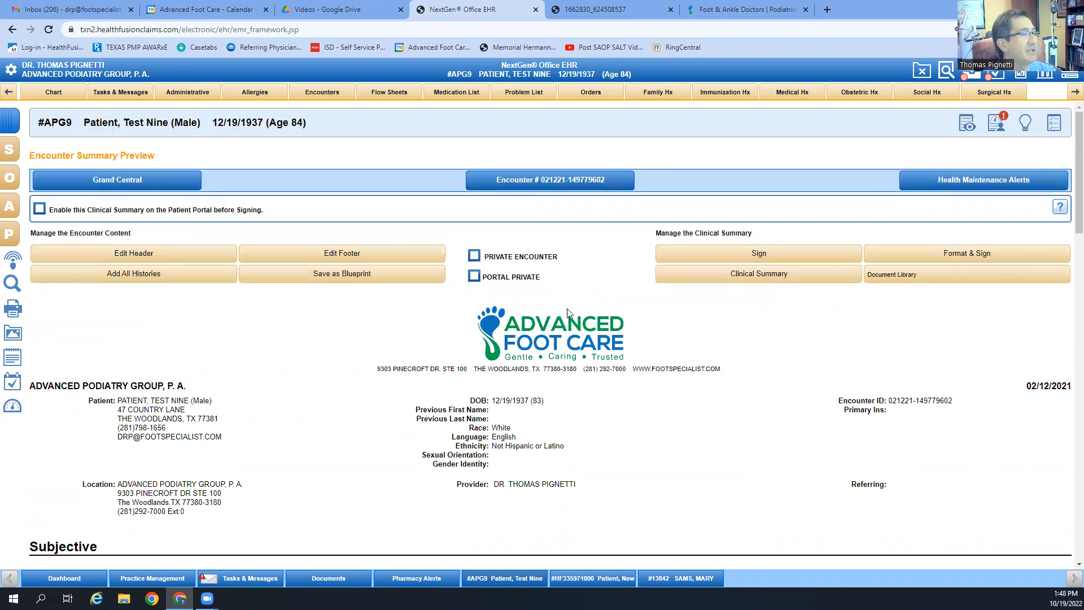
Step: Go back to the Chief Complaint forms page from the S flyout
scroll(438, 486, "down", 1)
scroll(438, 486, "down", 3)
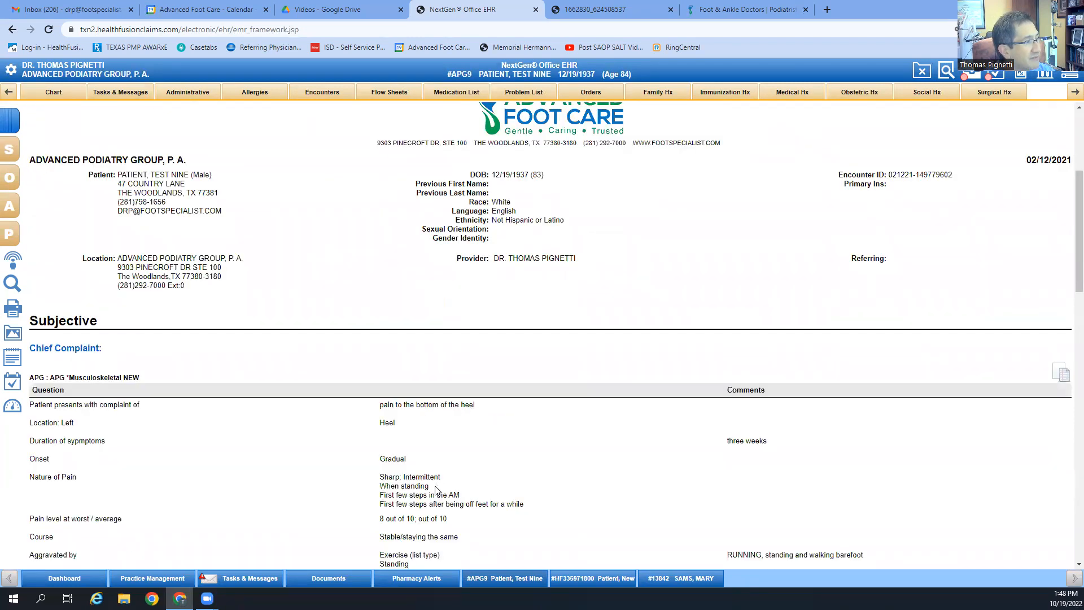
mouse_move(16, 155)
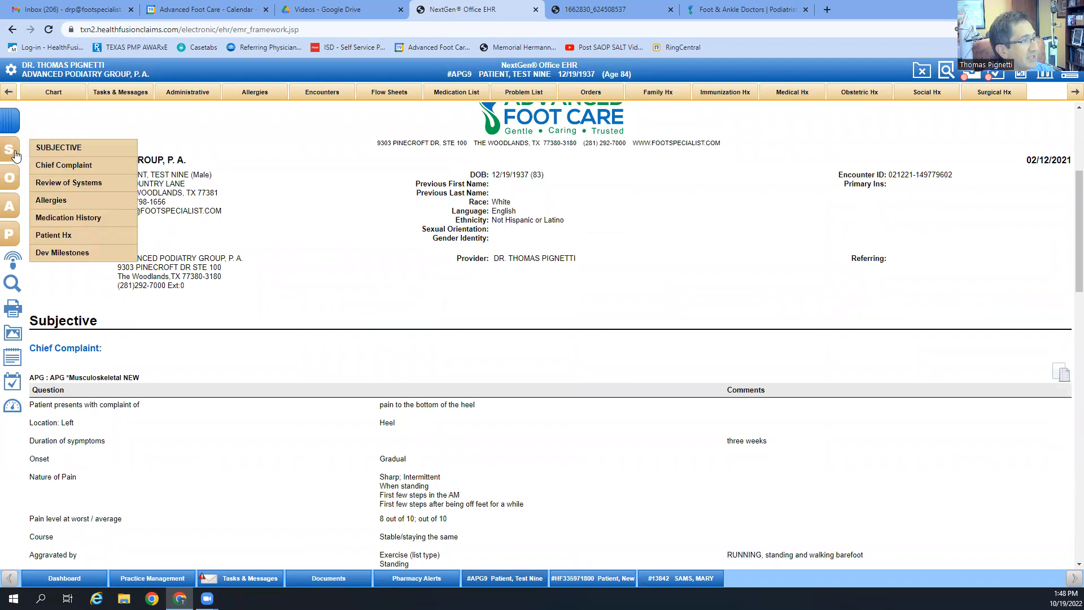
left_click(63, 165)
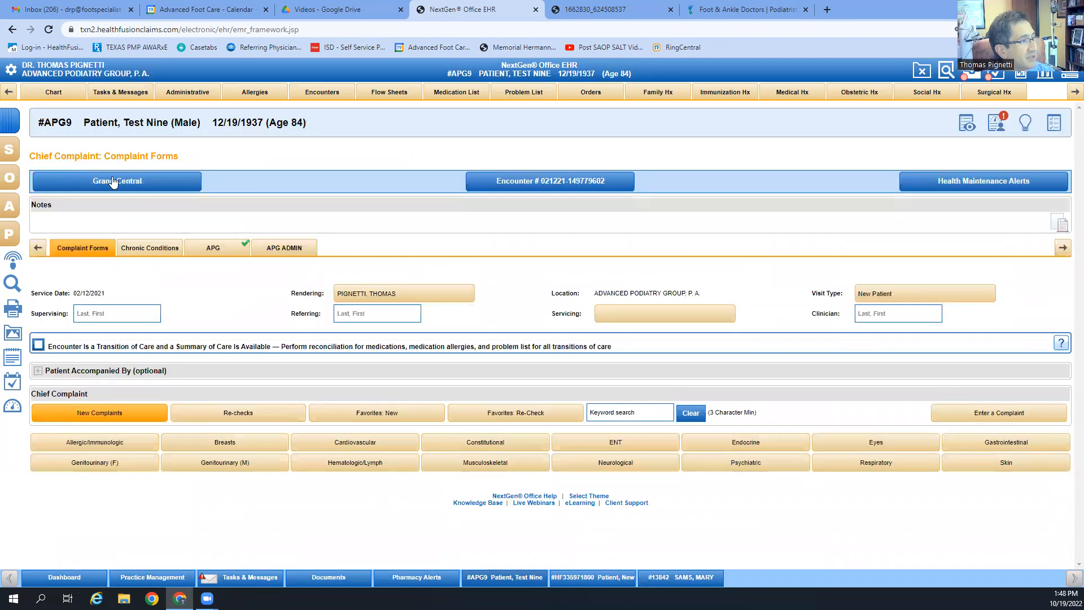
Step: Reopen APG *Musculoskeletal NEW and review its left Heel, three-week, Gradual onset answers
left_click(213, 248)
left_click(361, 272)
scroll(366, 295, "down", 5)
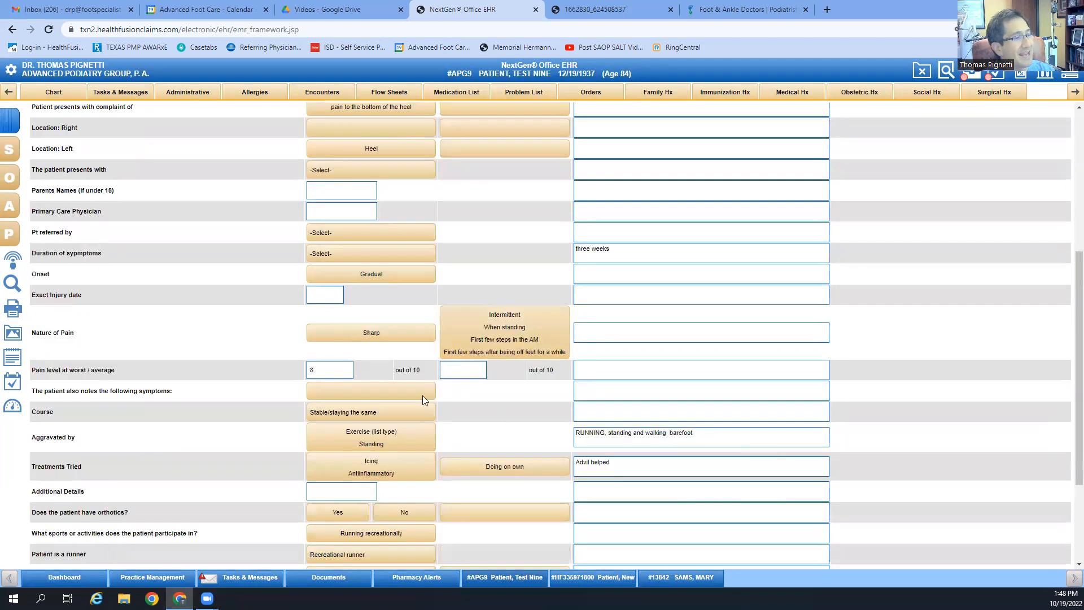
scroll(423, 395, "down", 3)
scroll(934, 401, "up", 3)
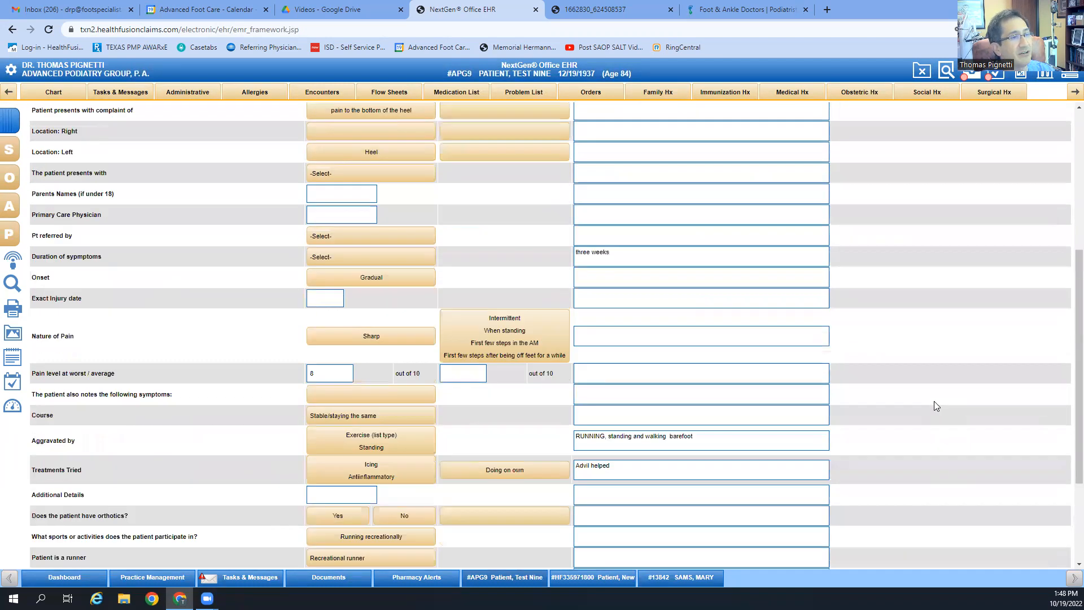
scroll(934, 405, "up", 5)
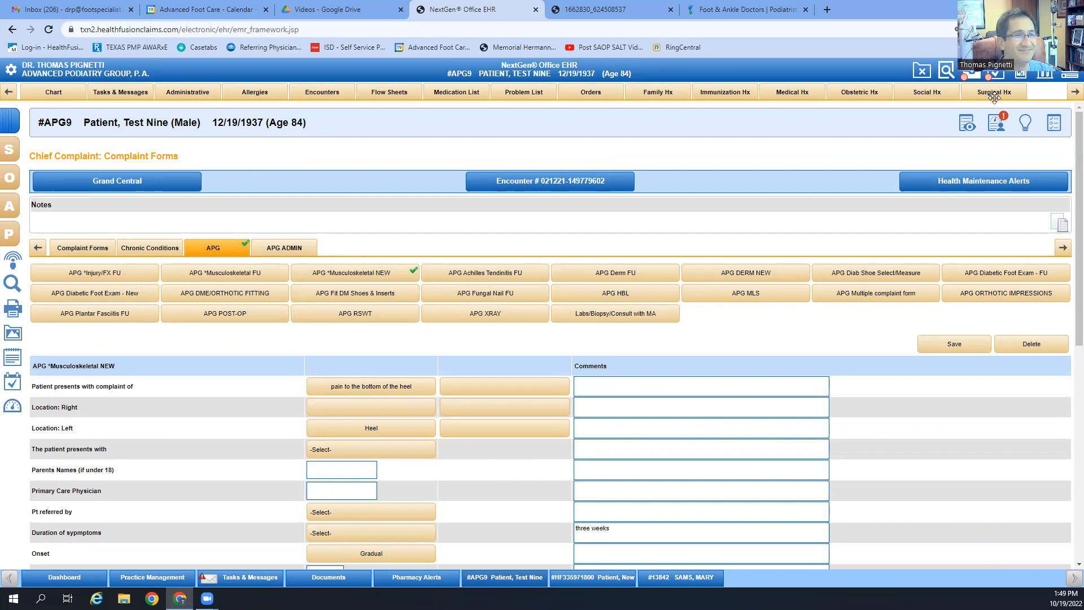
mouse_move(206, 598)
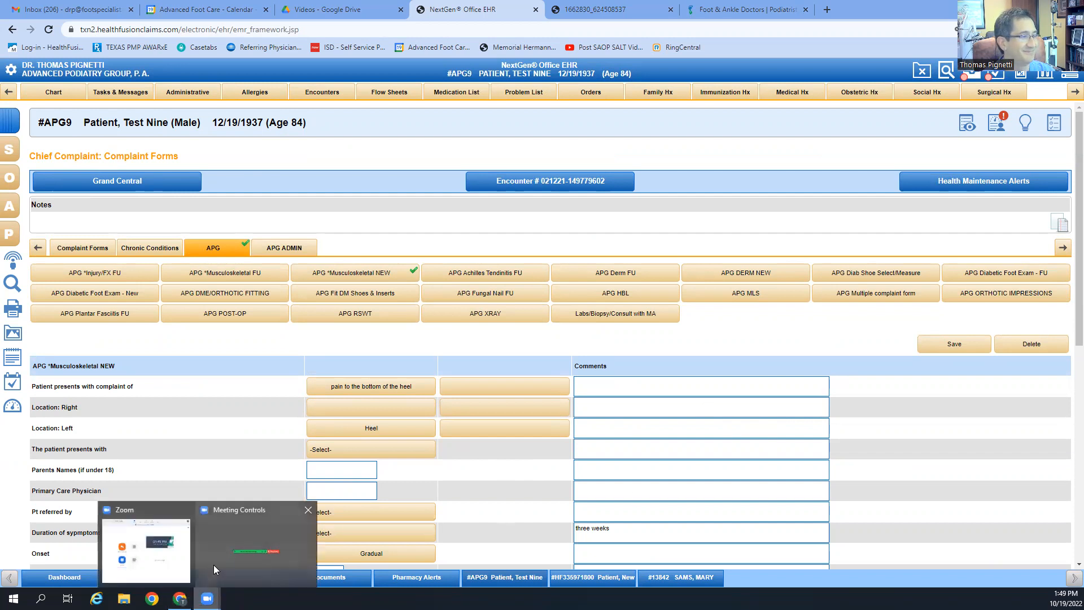
left_click(246, 550)
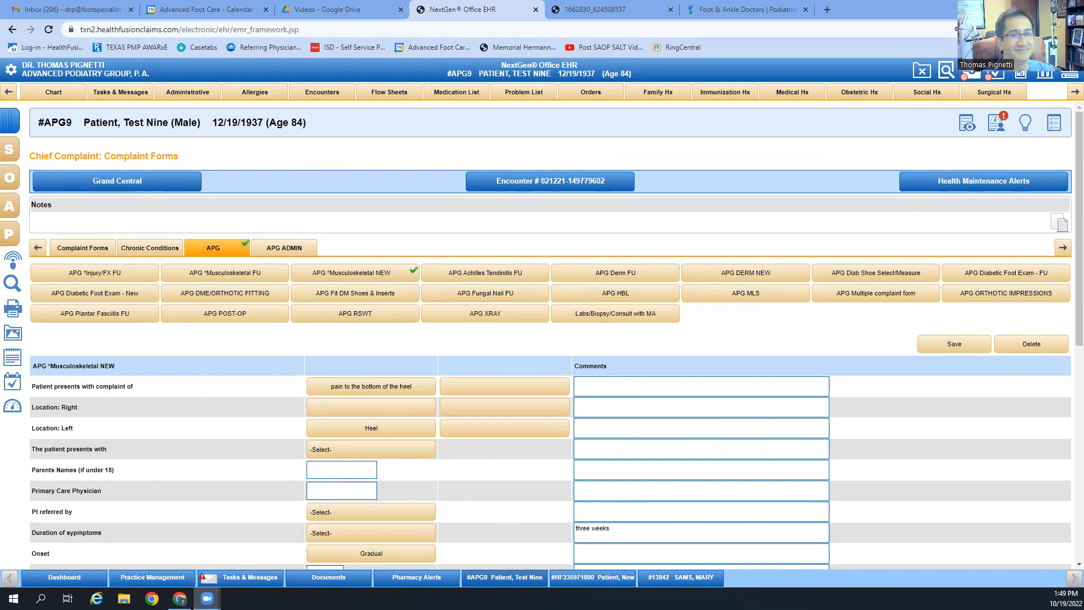